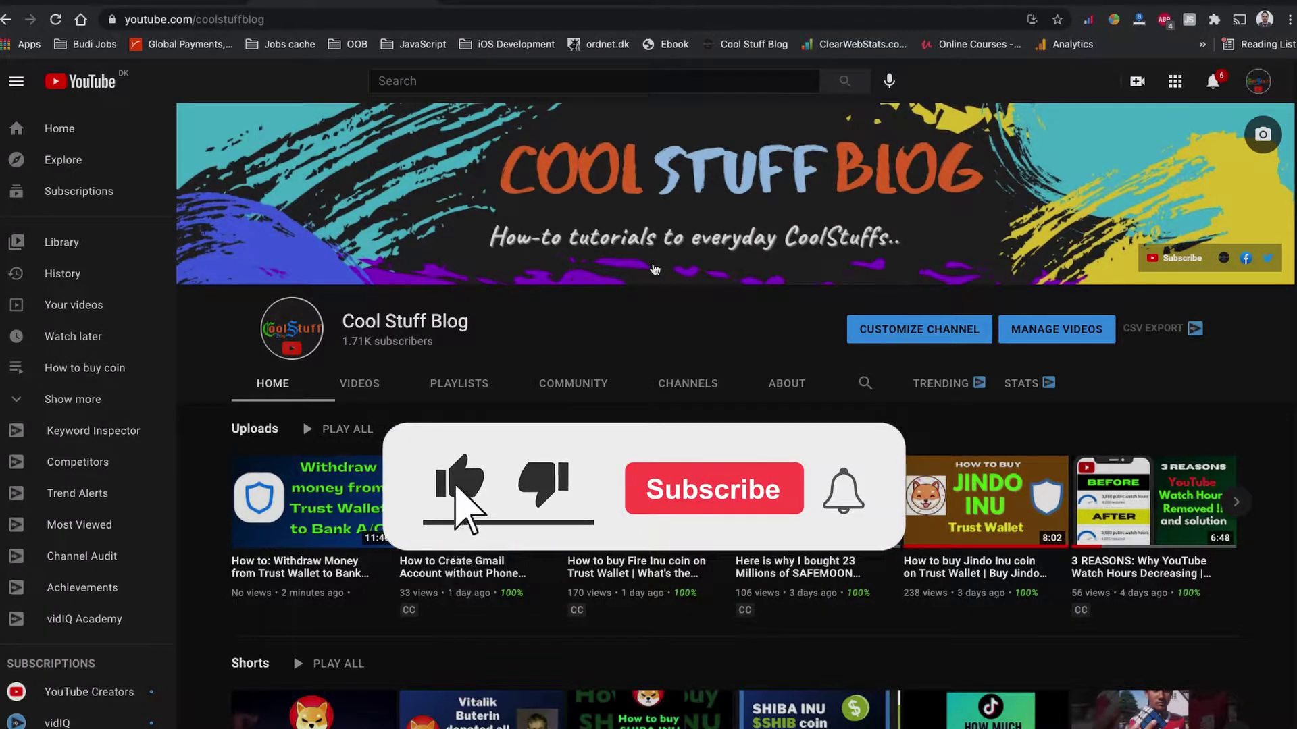
scroll(750, 334, "down", 2)
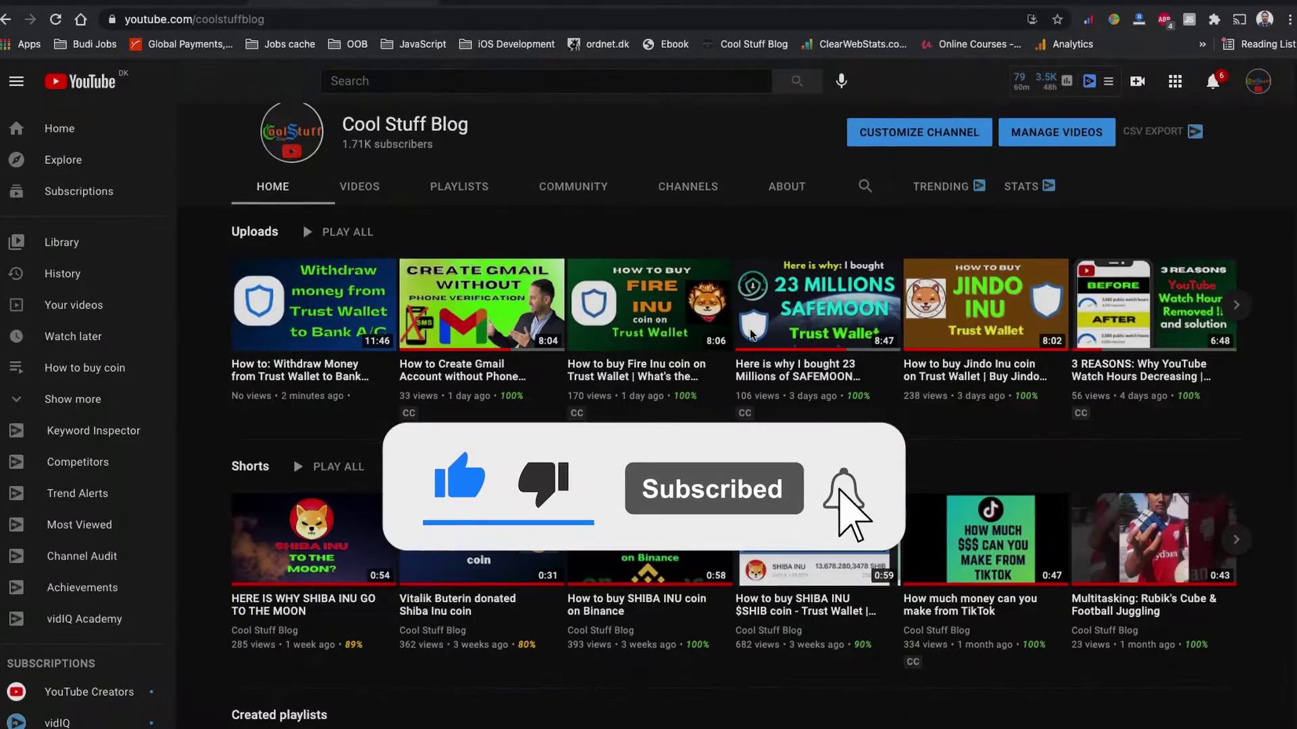
scroll(750, 335, "down", 1)
scroll(750, 335, "up", 3)
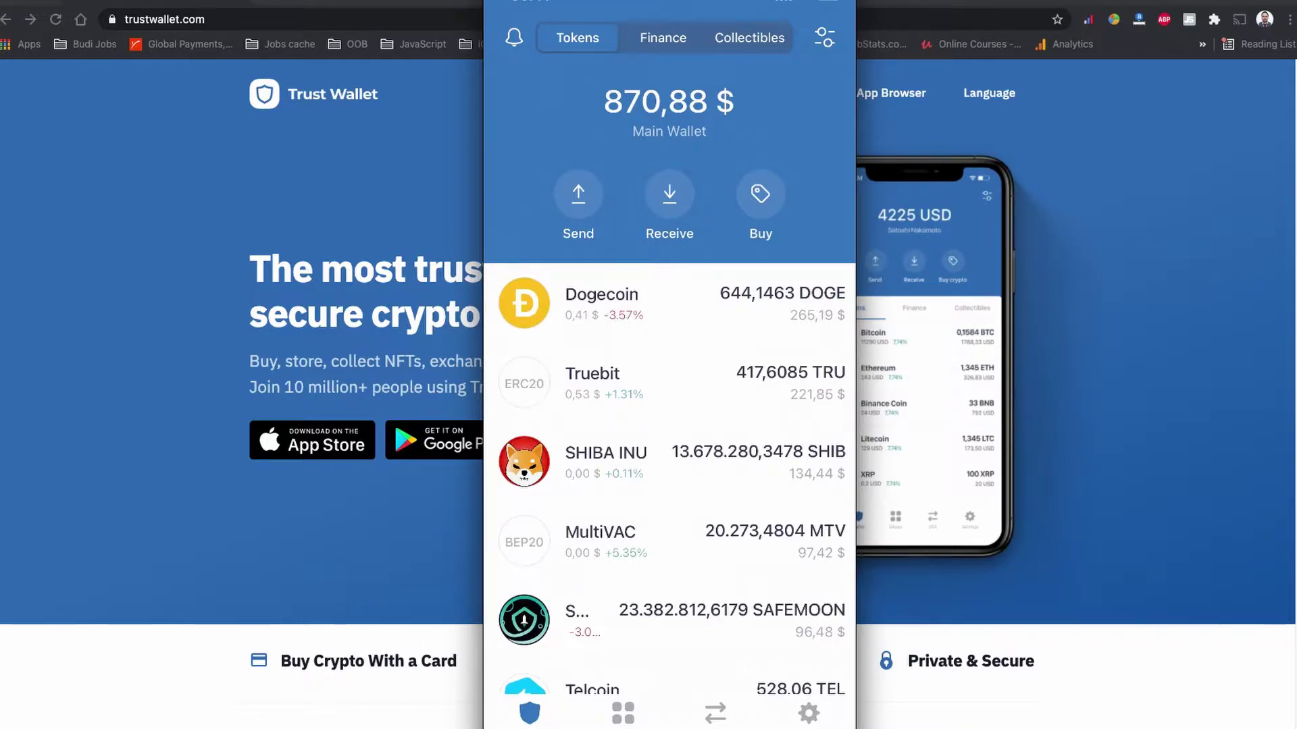
scroll(669, 405, "down", 10)
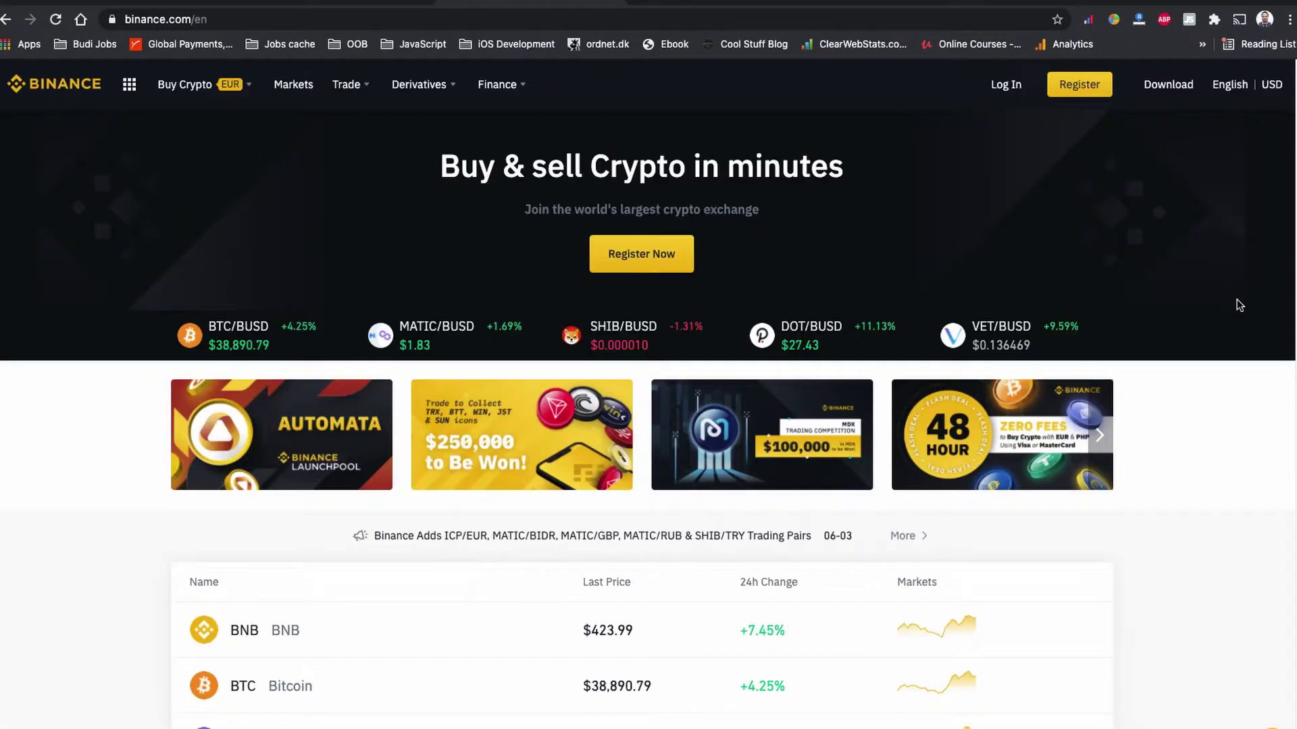
scroll(1237, 299, "down", 2)
scroll(1238, 301, "down", 5)
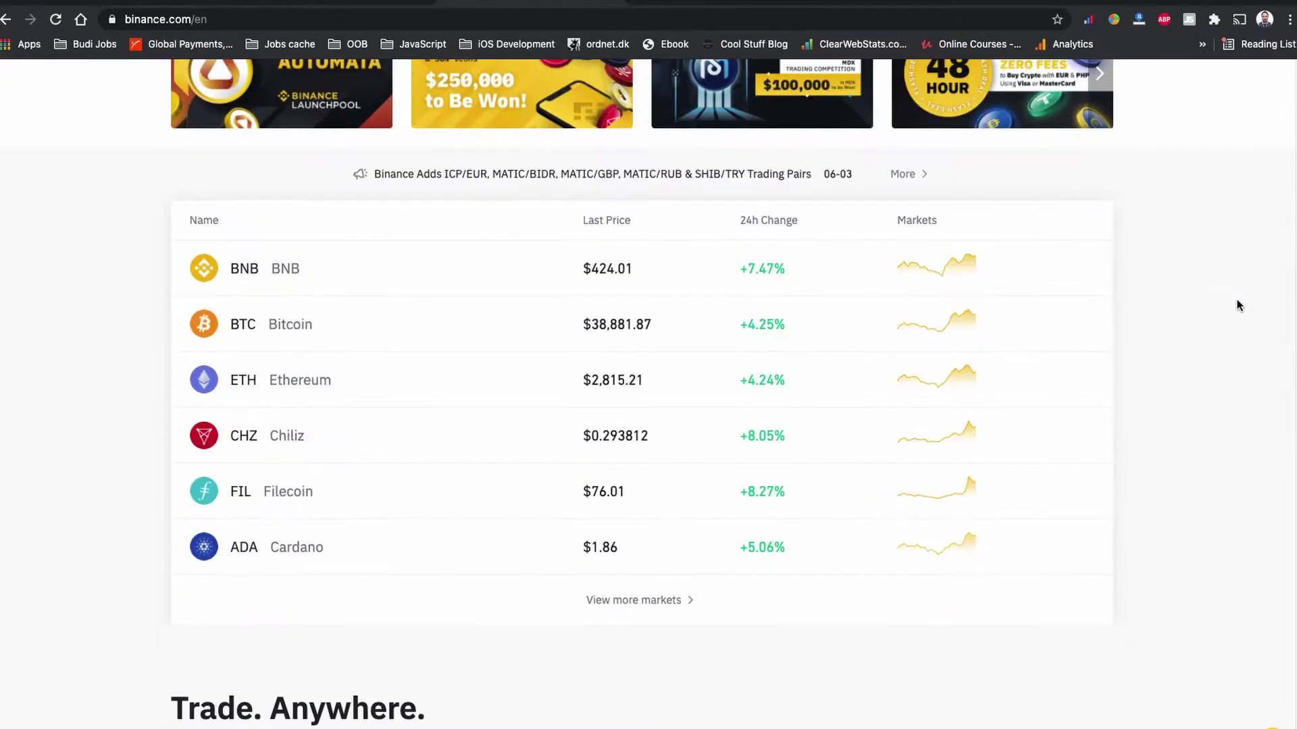
scroll(1238, 300, "down", 3)
scroll(1238, 301, "down", 1)
scroll(1238, 300, "down", 2)
scroll(1238, 304, "down", 1)
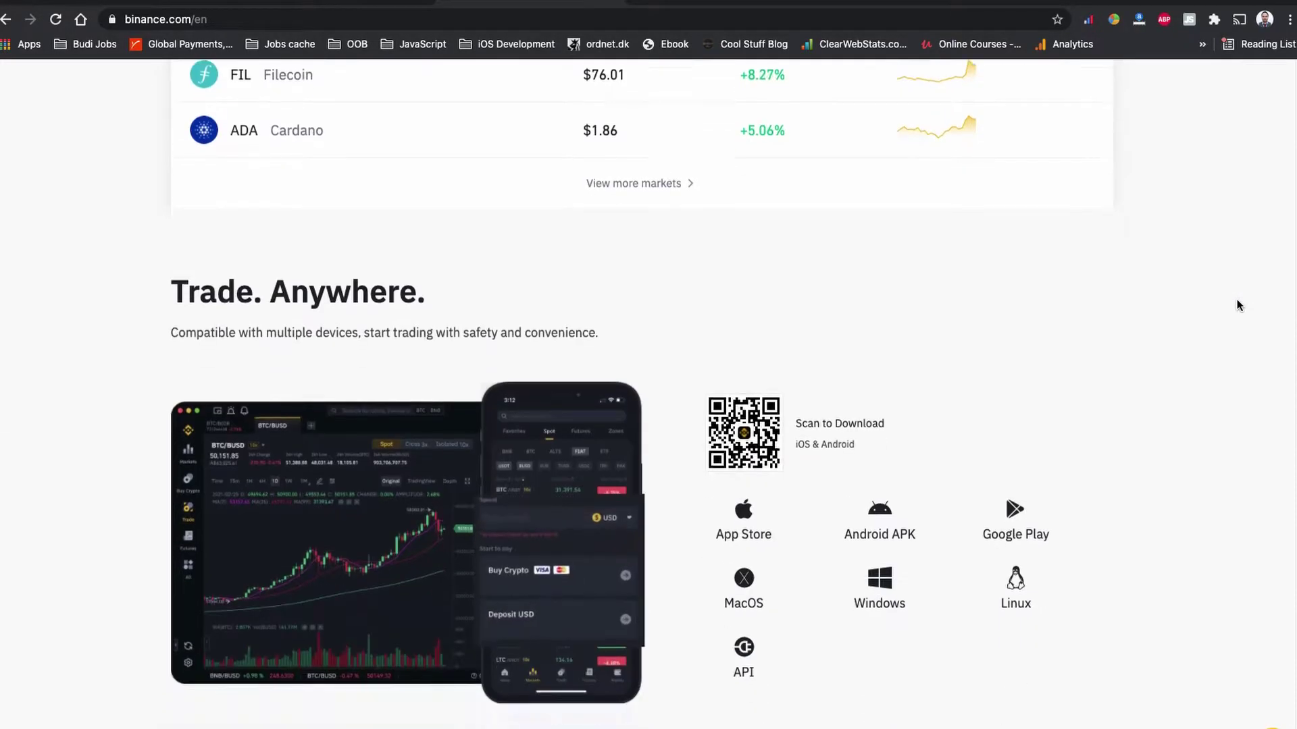
scroll(1237, 304, "down", 2)
scroll(1237, 304, "down", 1)
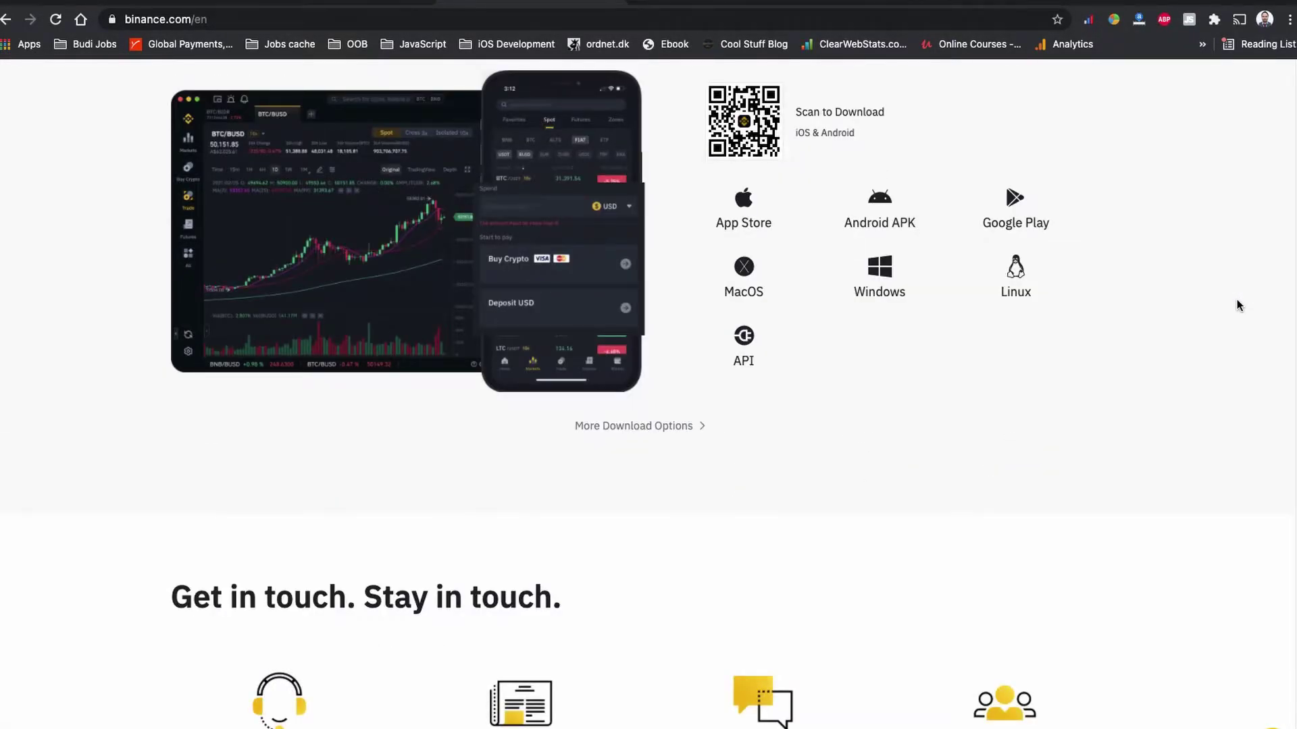
scroll(1236, 304, "down", 1)
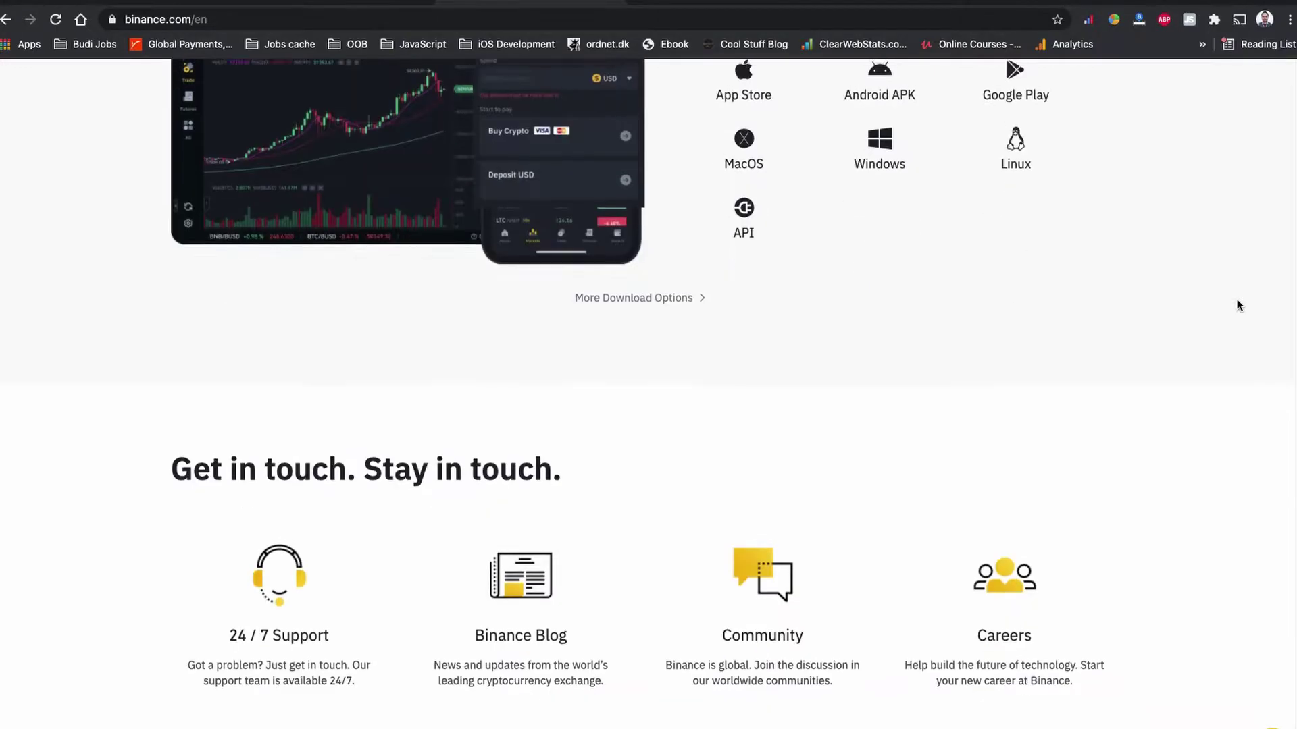
scroll(1237, 305, "up", 5)
scroll(1237, 305, "up", 4)
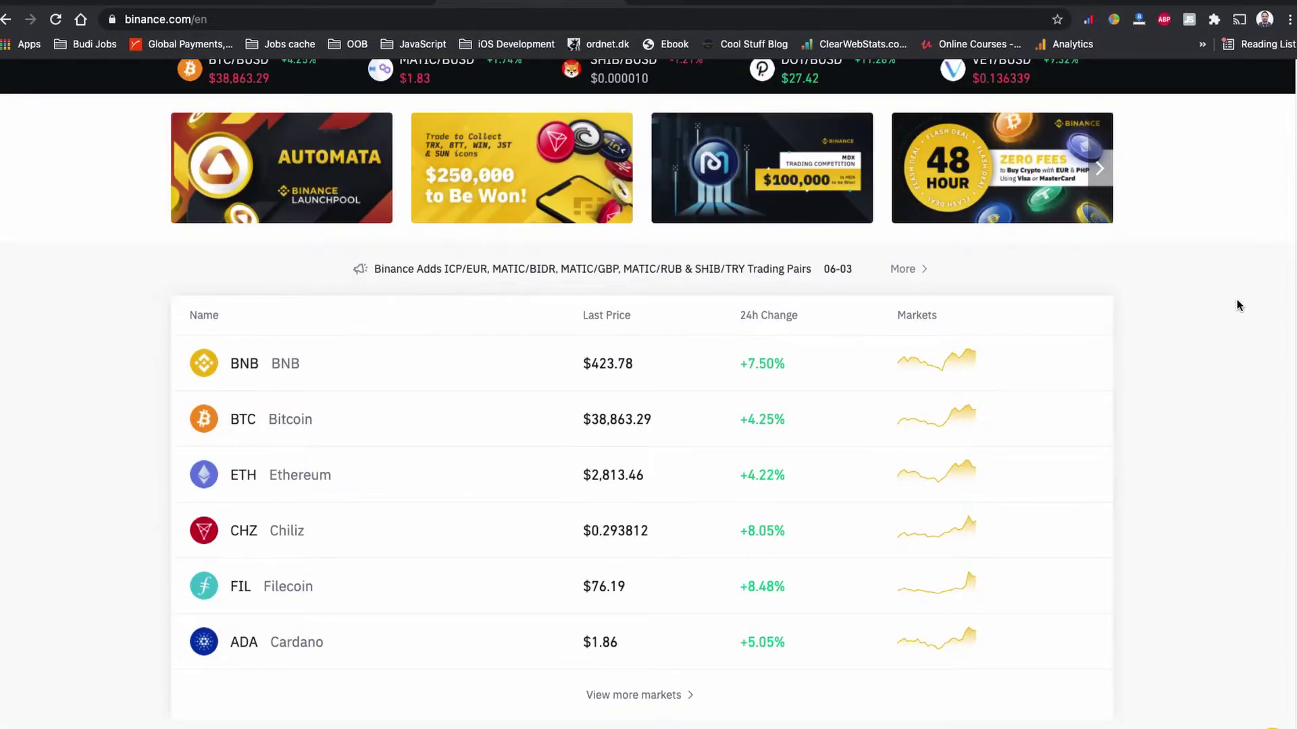
scroll(1237, 304, "up", 3)
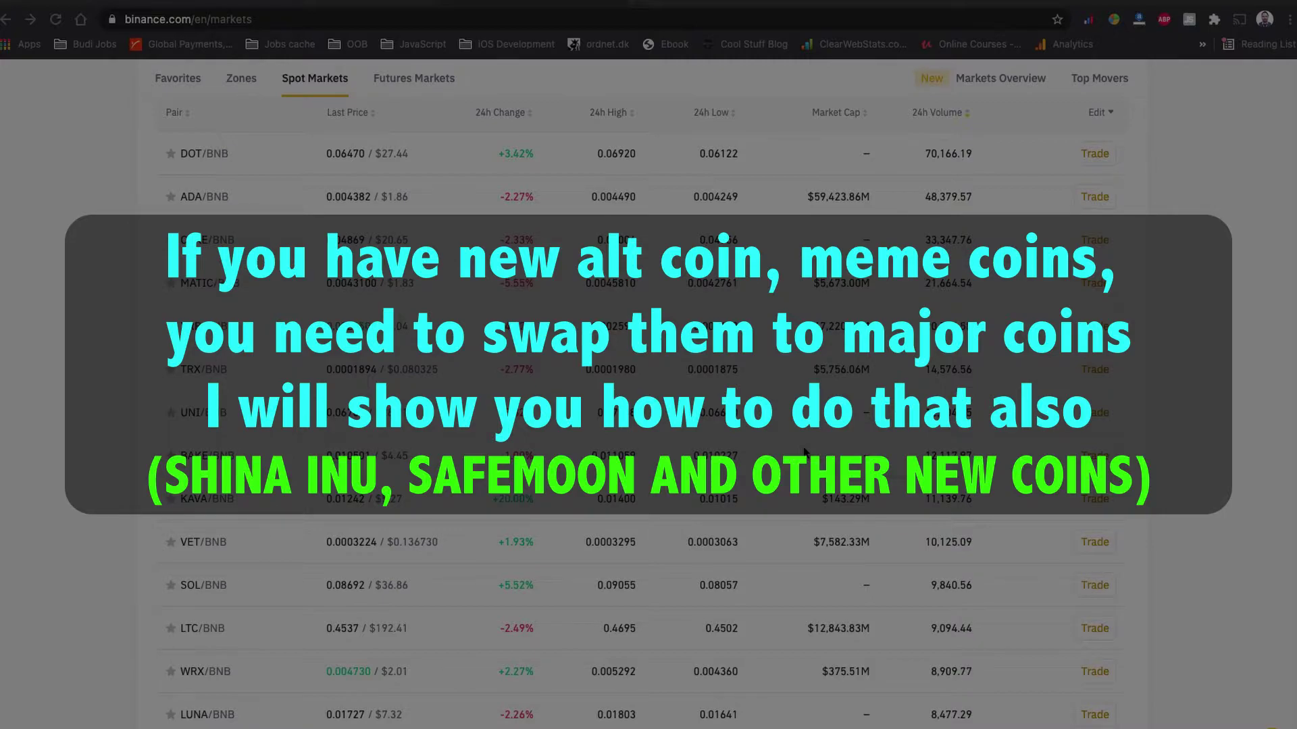
scroll(806, 453, "down", 3)
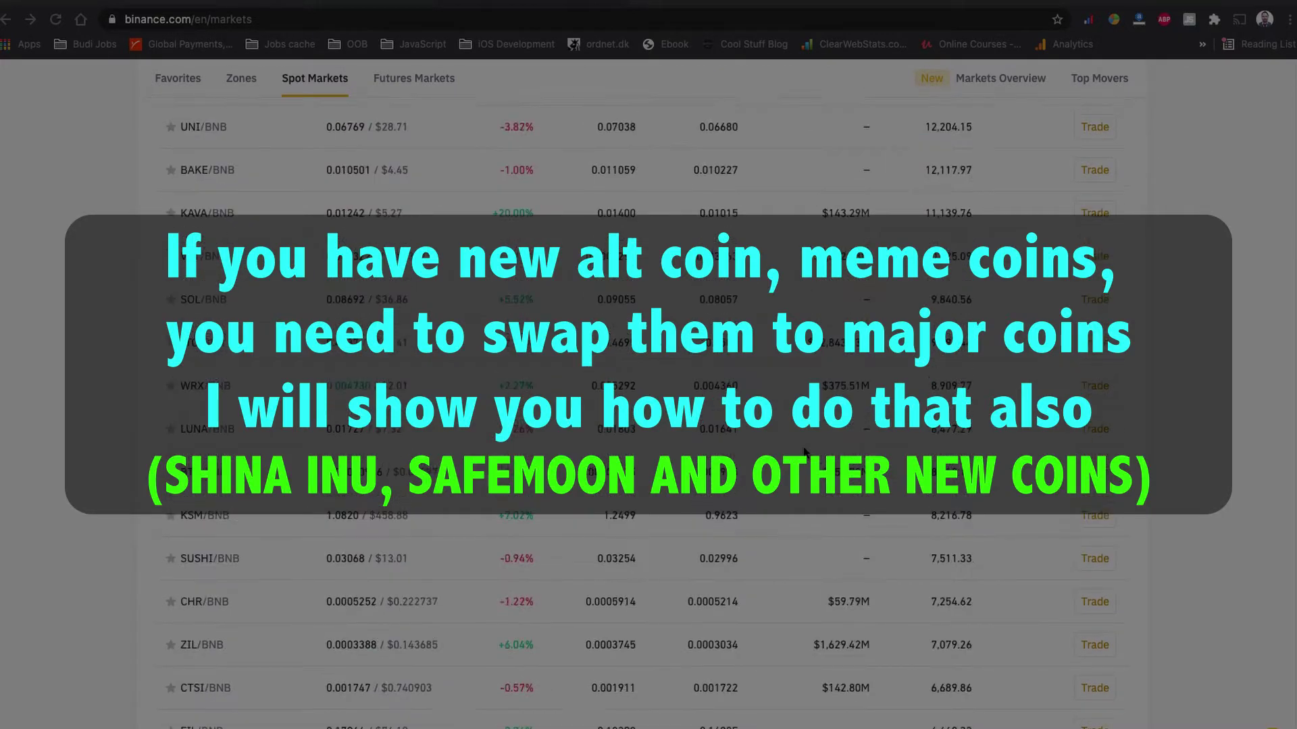
scroll(805, 453, "up", 5)
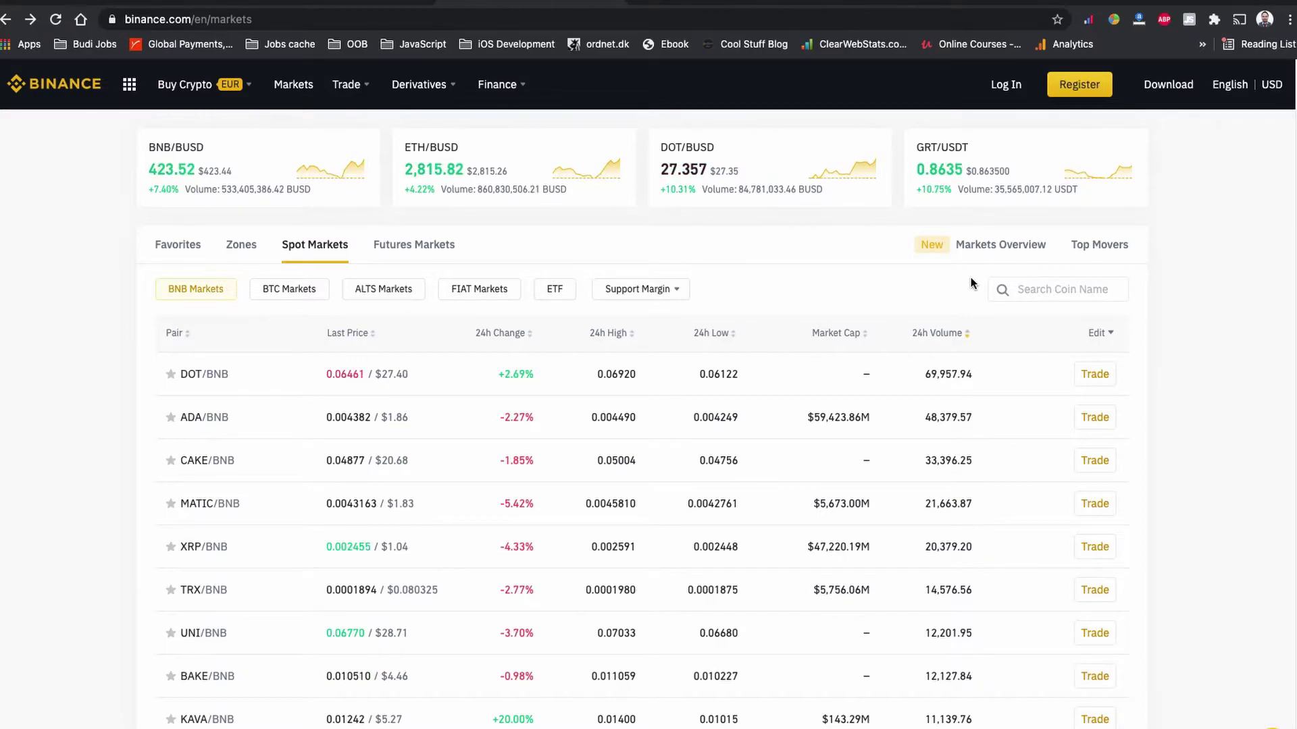
View the Binance account registration page, then return to the Binance homepage
left_click(1076, 90)
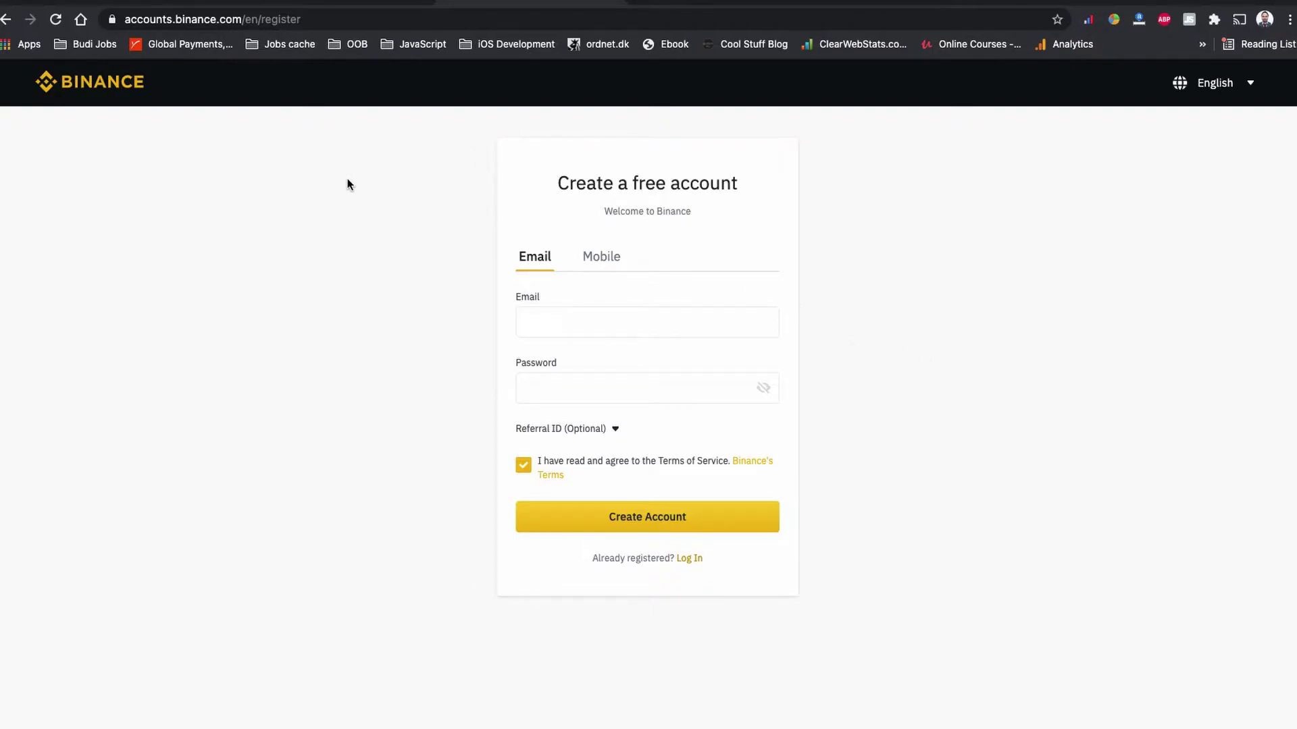
left_click(94, 85)
scroll(606, 413, "down", 3)
scroll(601, 413, "down", 10)
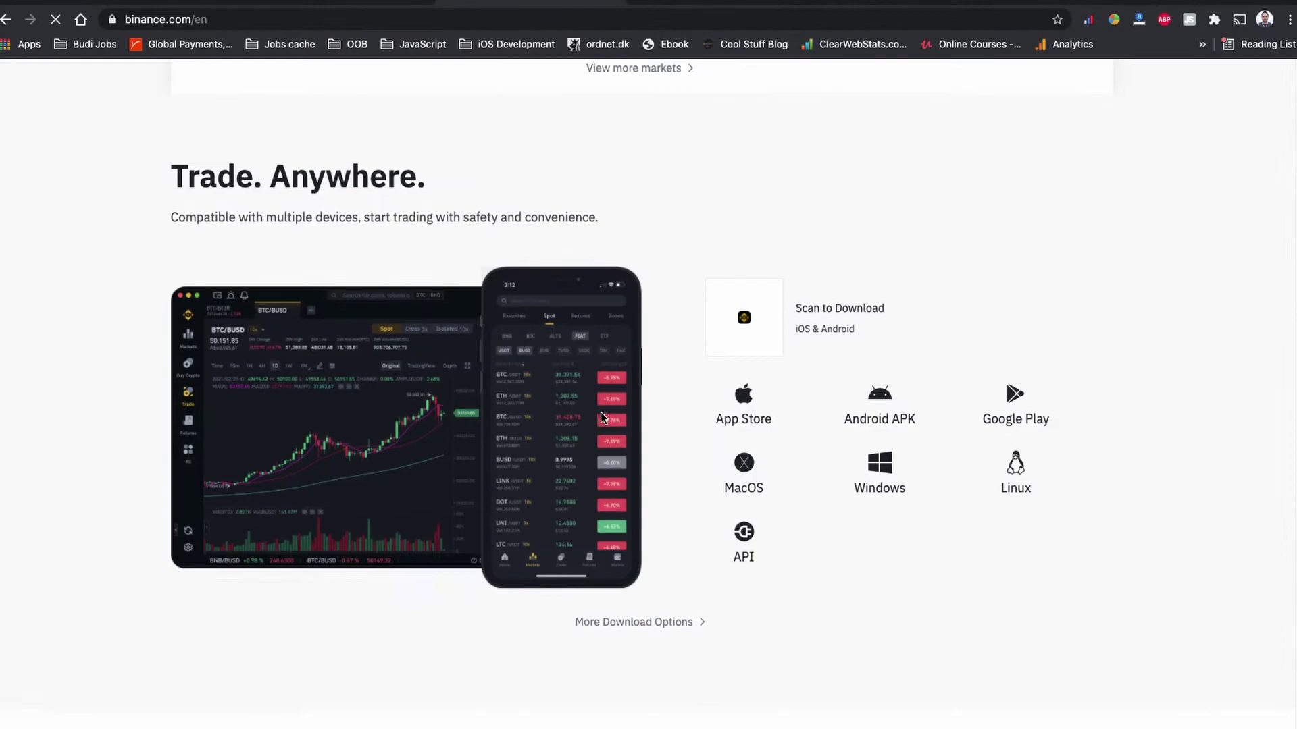
scroll(601, 412, "down", 3)
scroll(601, 413, "down", 3)
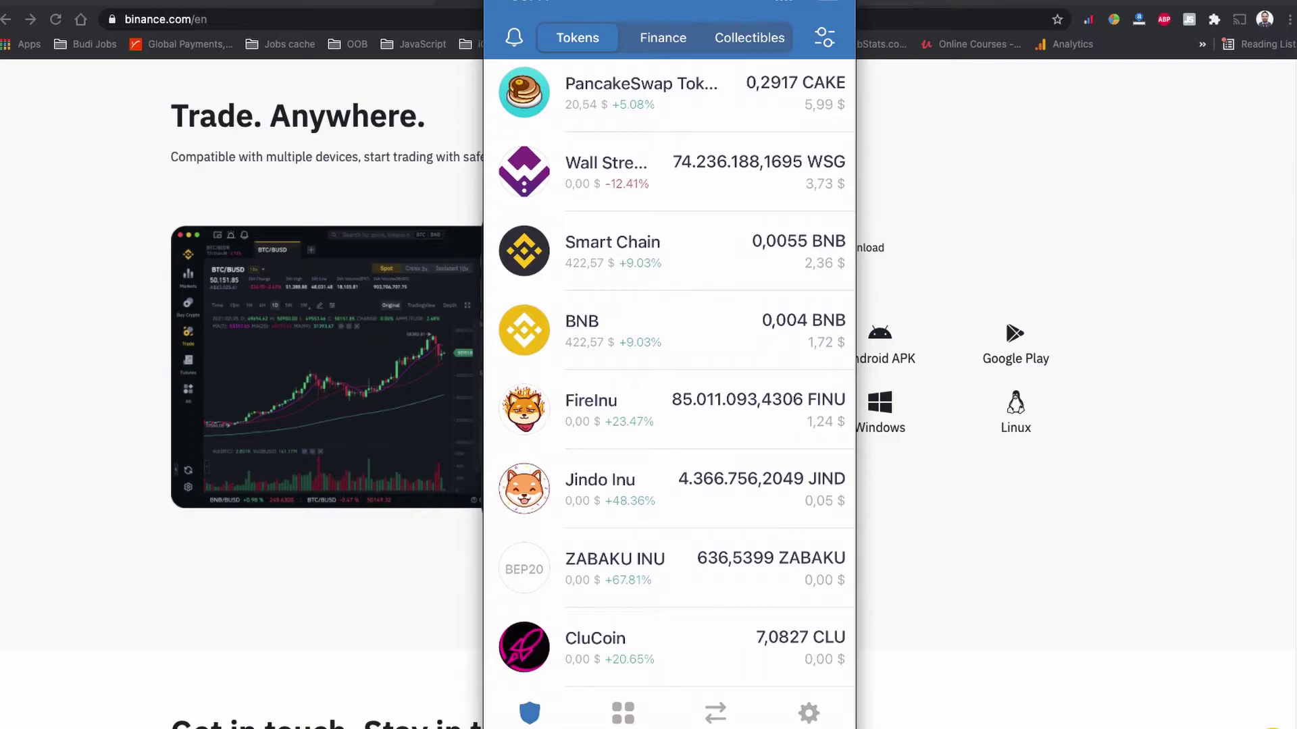
Start a BNB send with the pasted Binance deposit address and the full 0.00409337 BNB balance
left_click(669, 331)
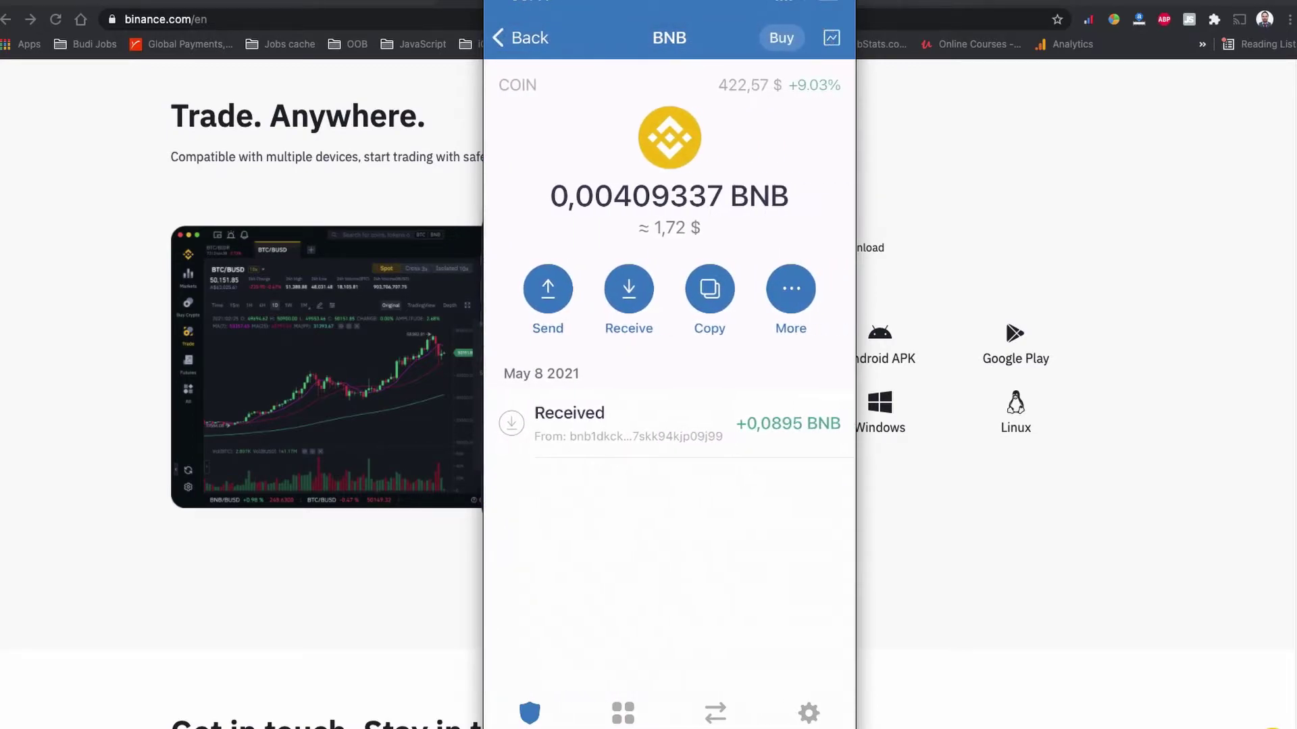
left_click(547, 289)
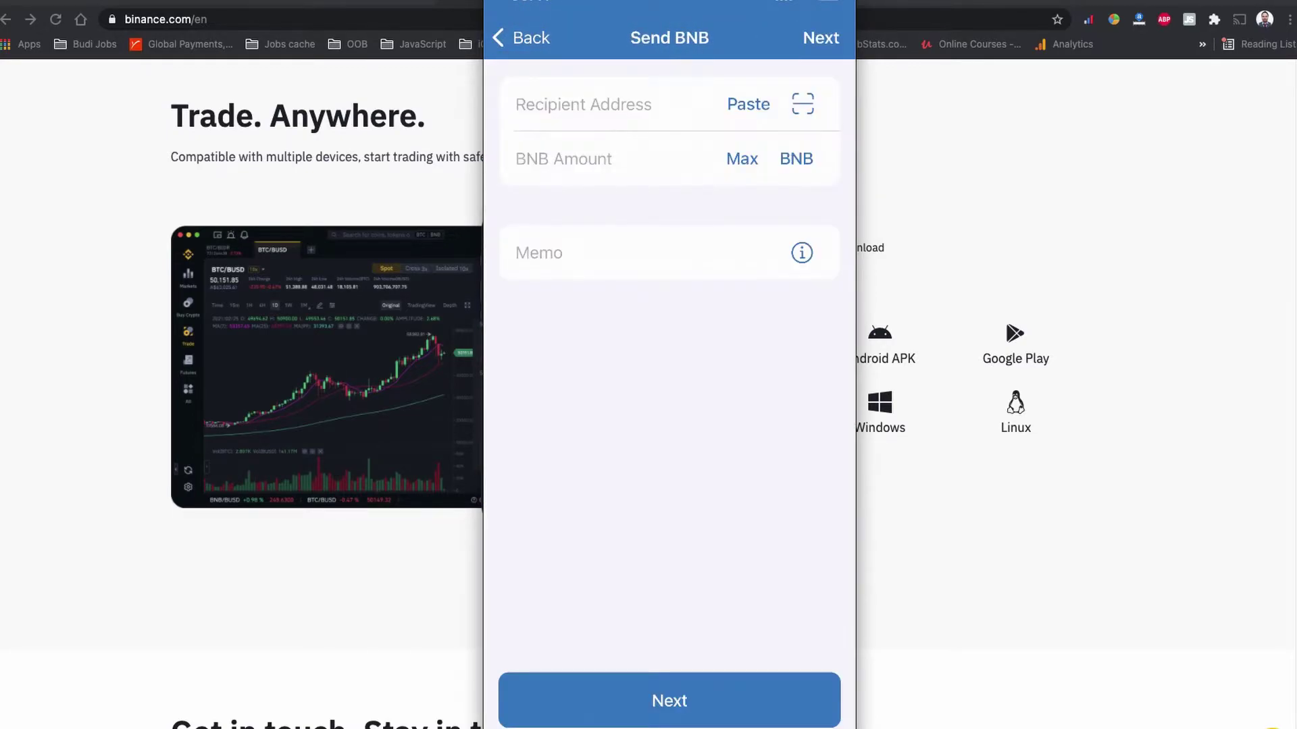
left_click(583, 105)
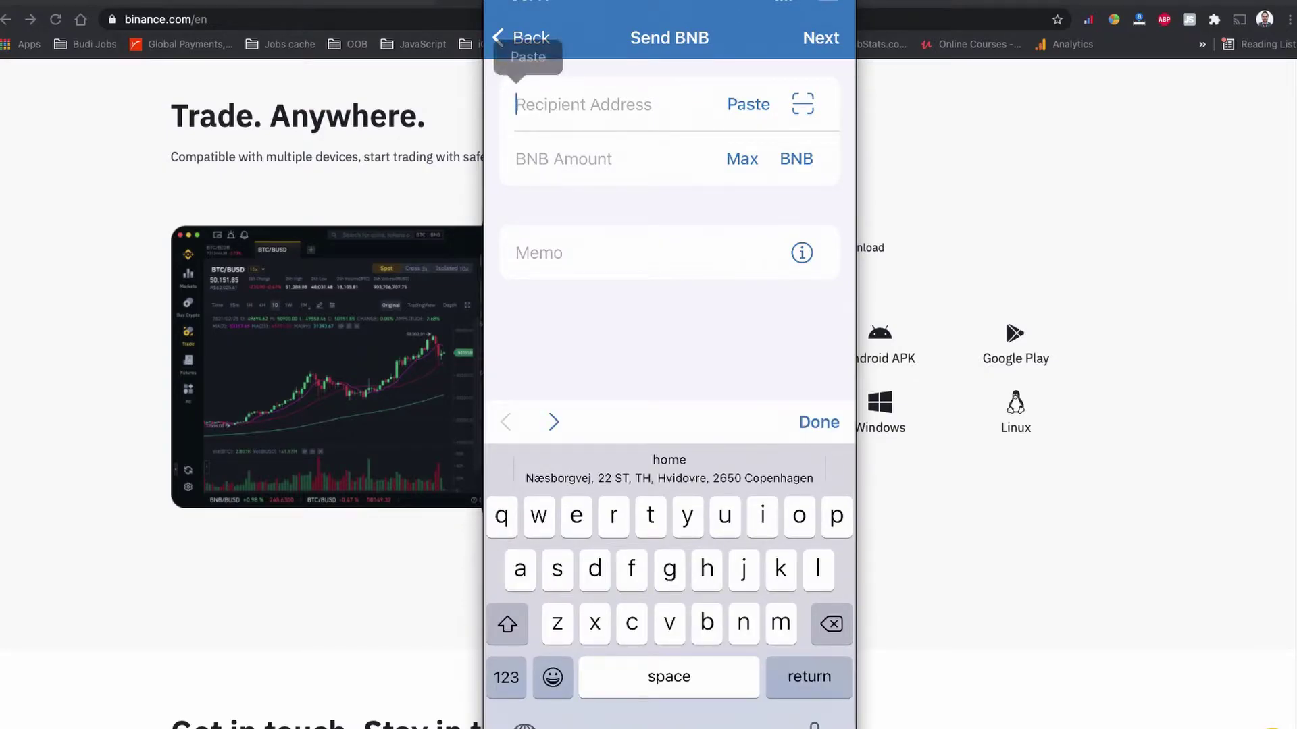
left_click(528, 57)
left_click(563, 159)
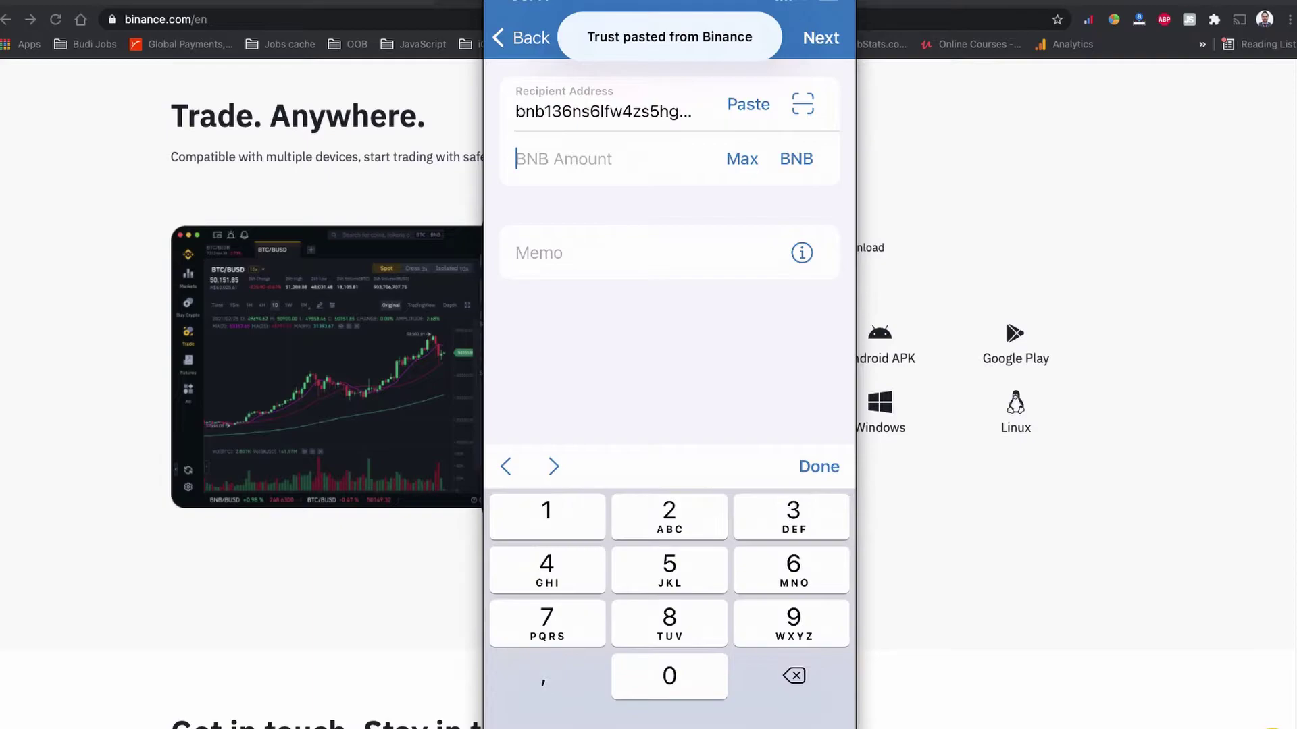
left_click(742, 159)
left_click(818, 565)
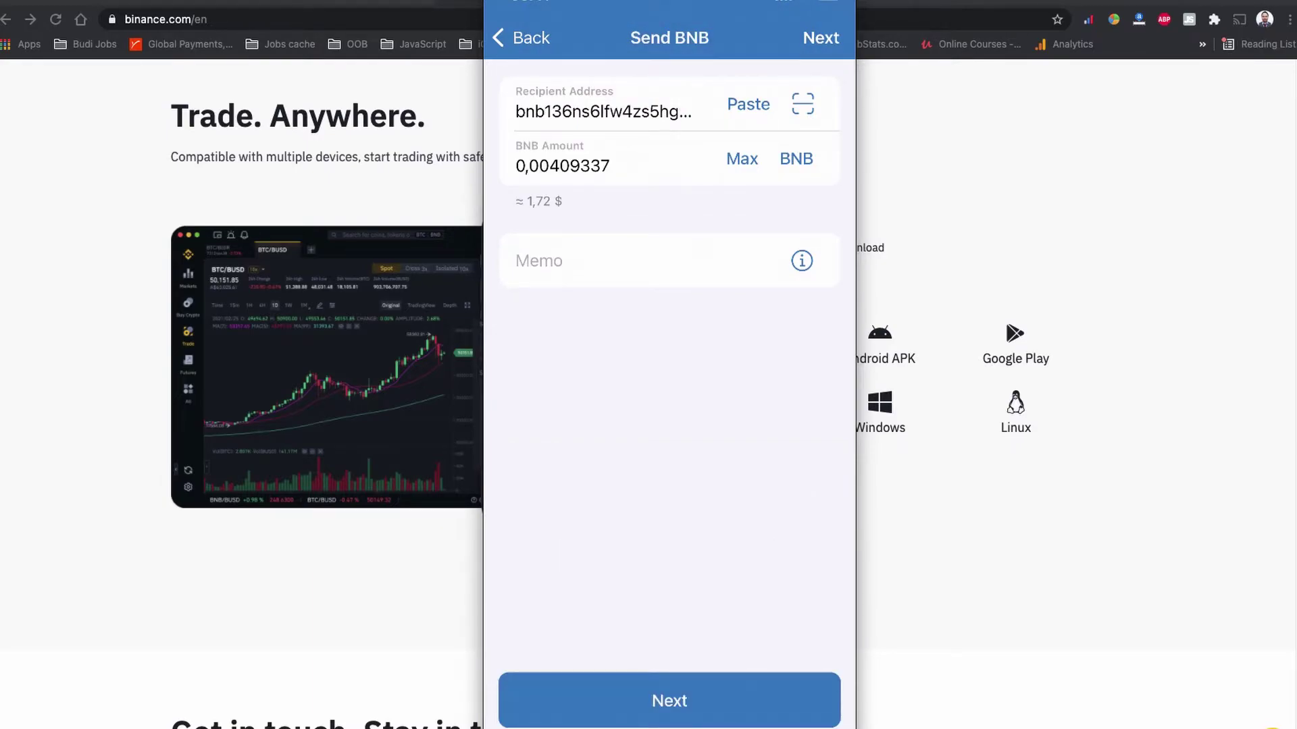
left_click_drag(669, 721, 670, 406)
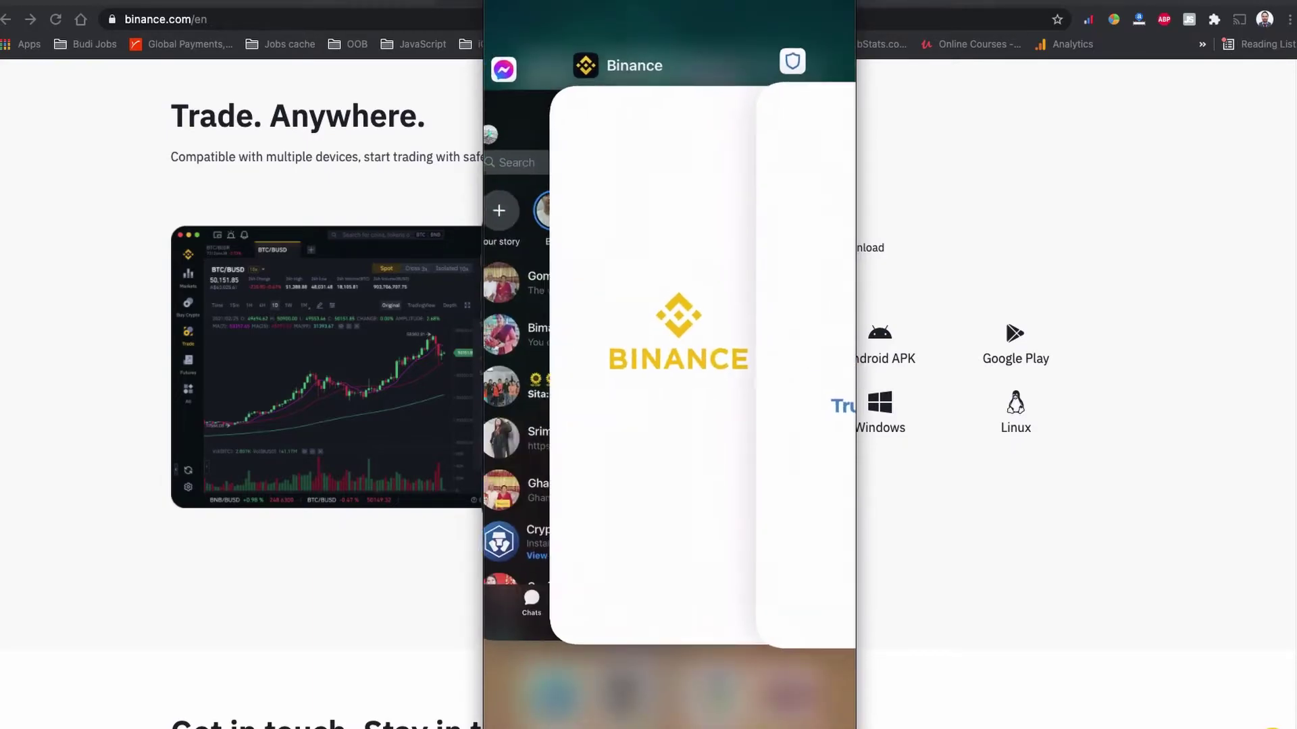
left_click(694, 365)
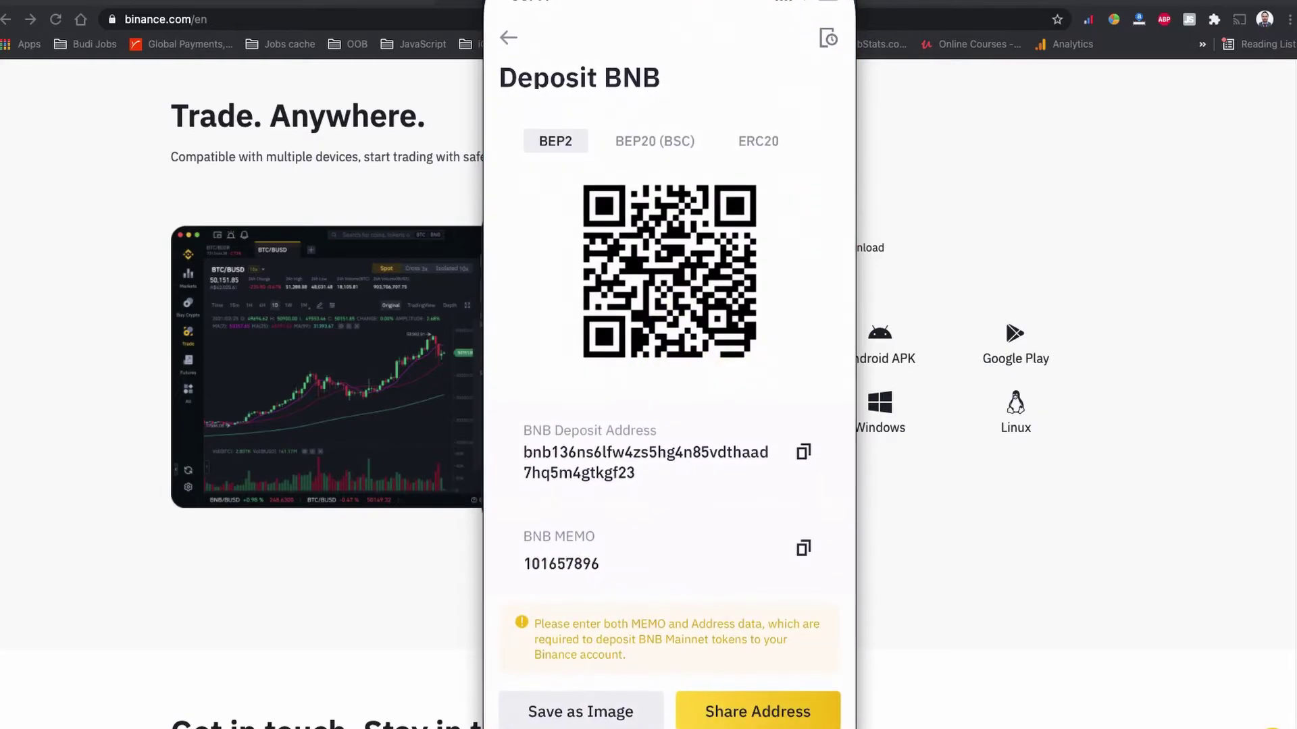
left_click(803, 452)
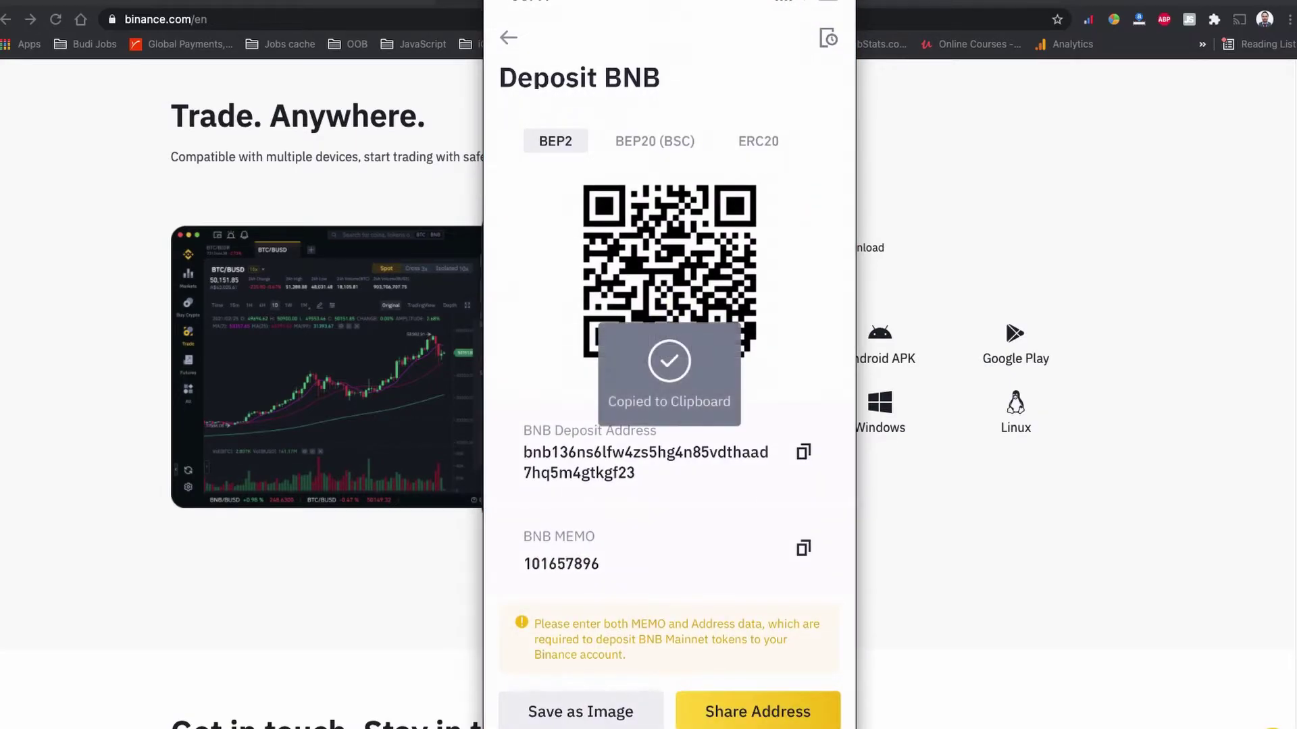
left_click_drag(669, 721, 669, 405)
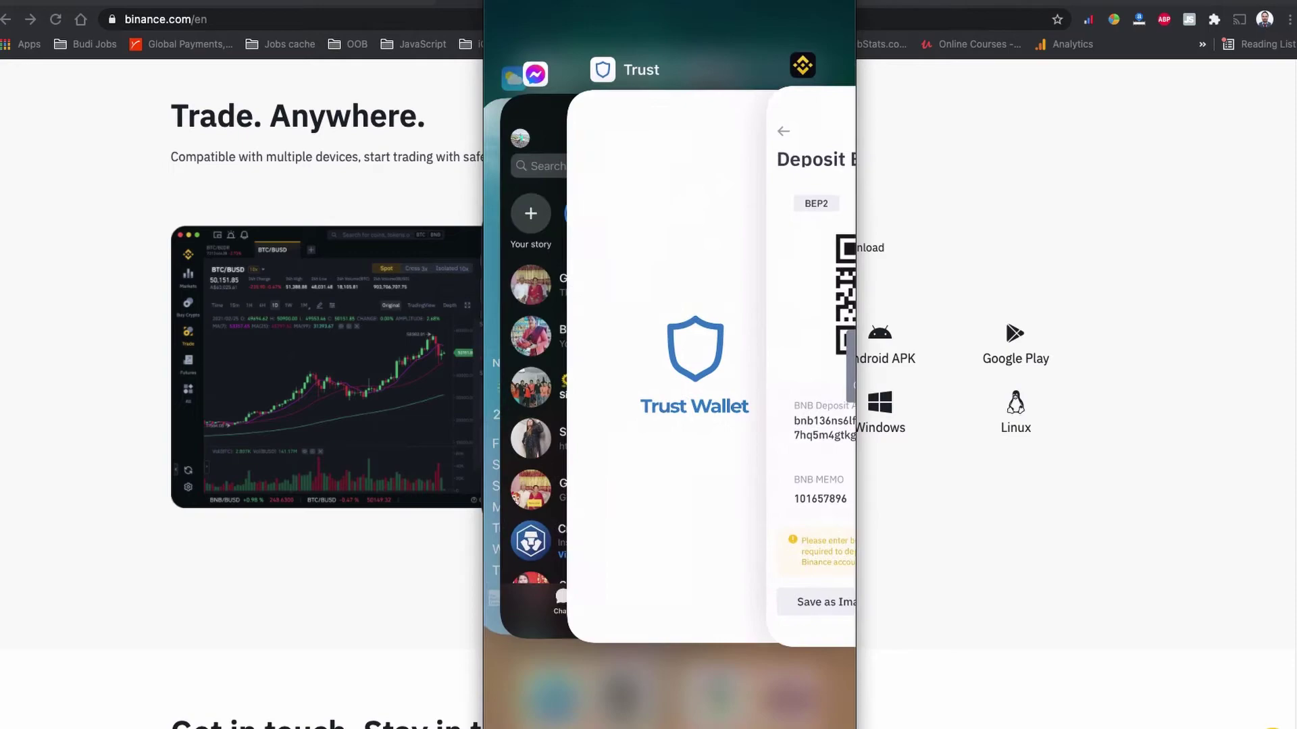
left_click(694, 365)
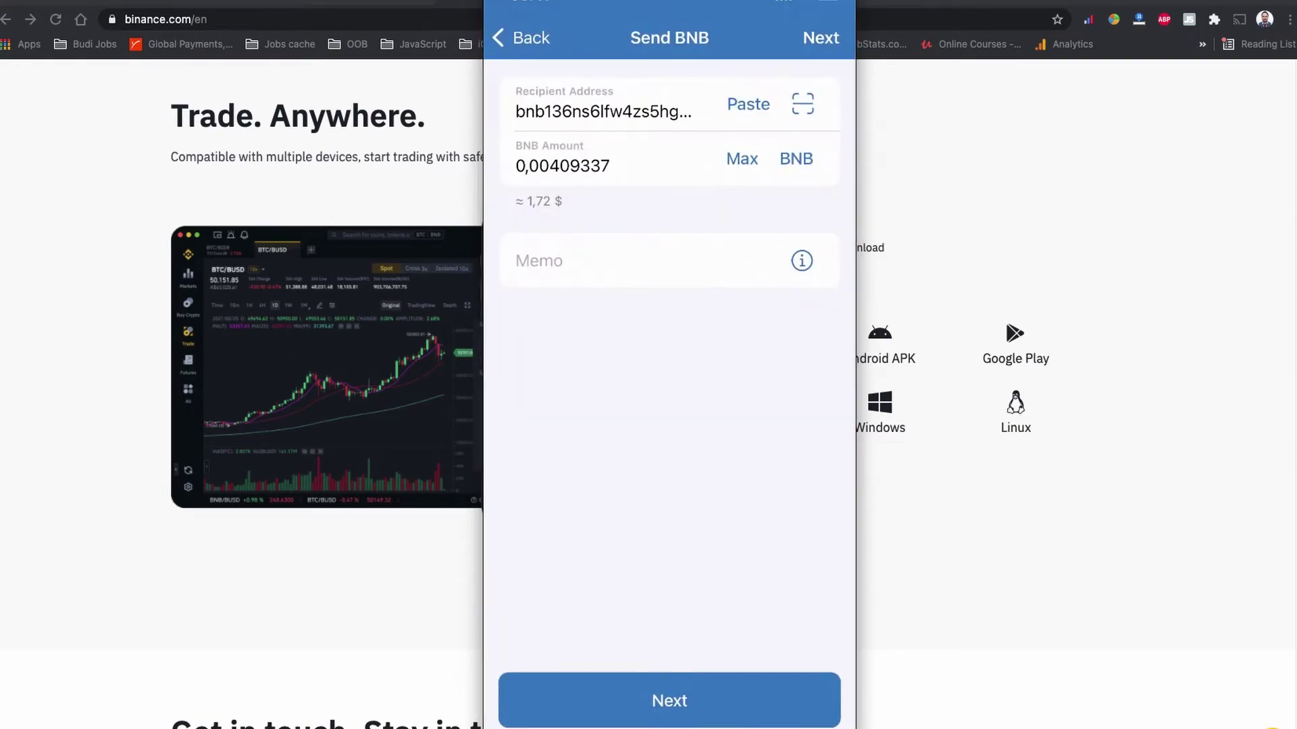
left_click(522, 260)
left_click(527, 211)
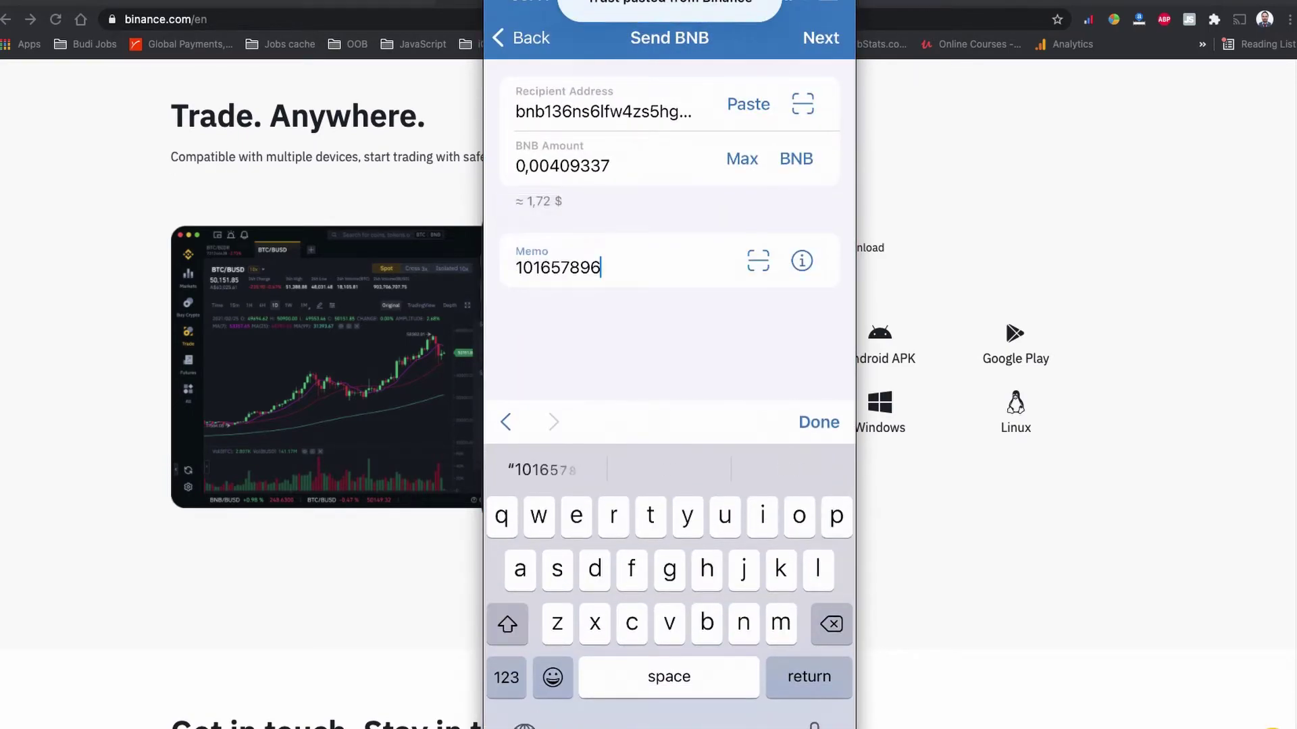
left_click(819, 422)
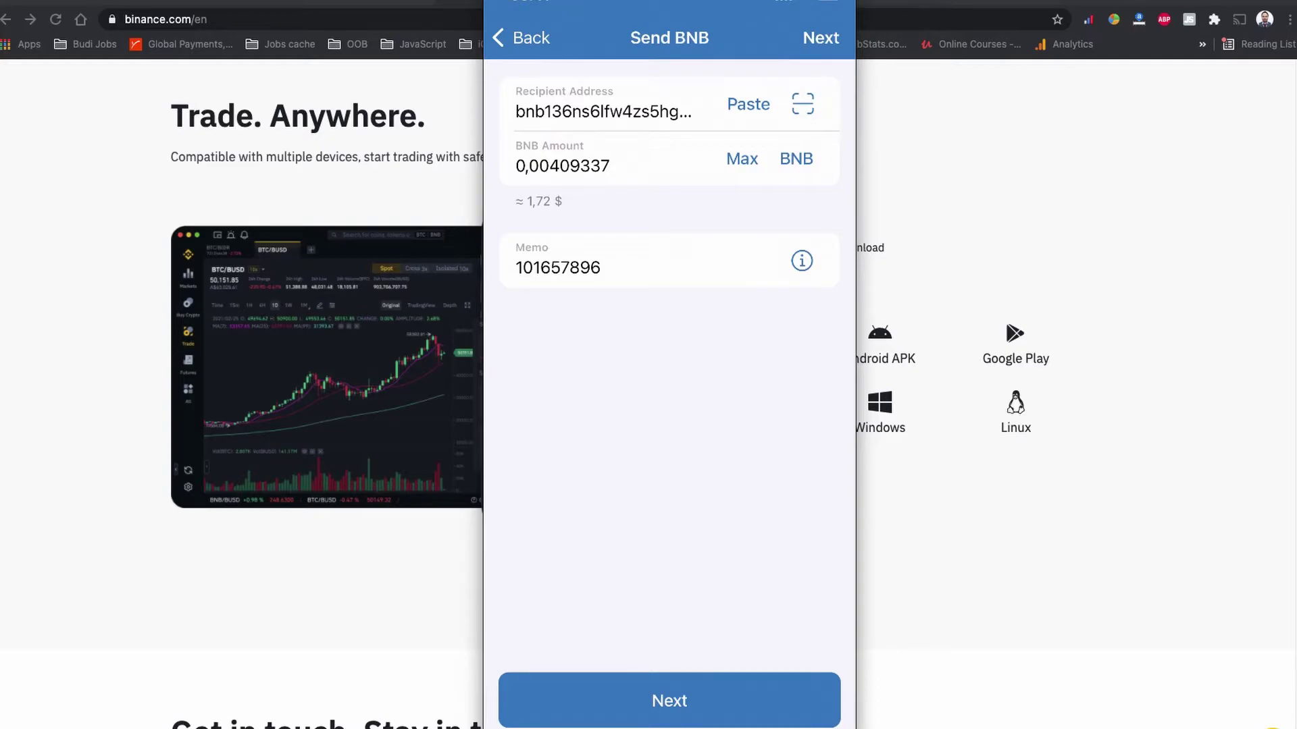
Continue the Send BNB form to the transaction confirmation screen
left_click(668, 700)
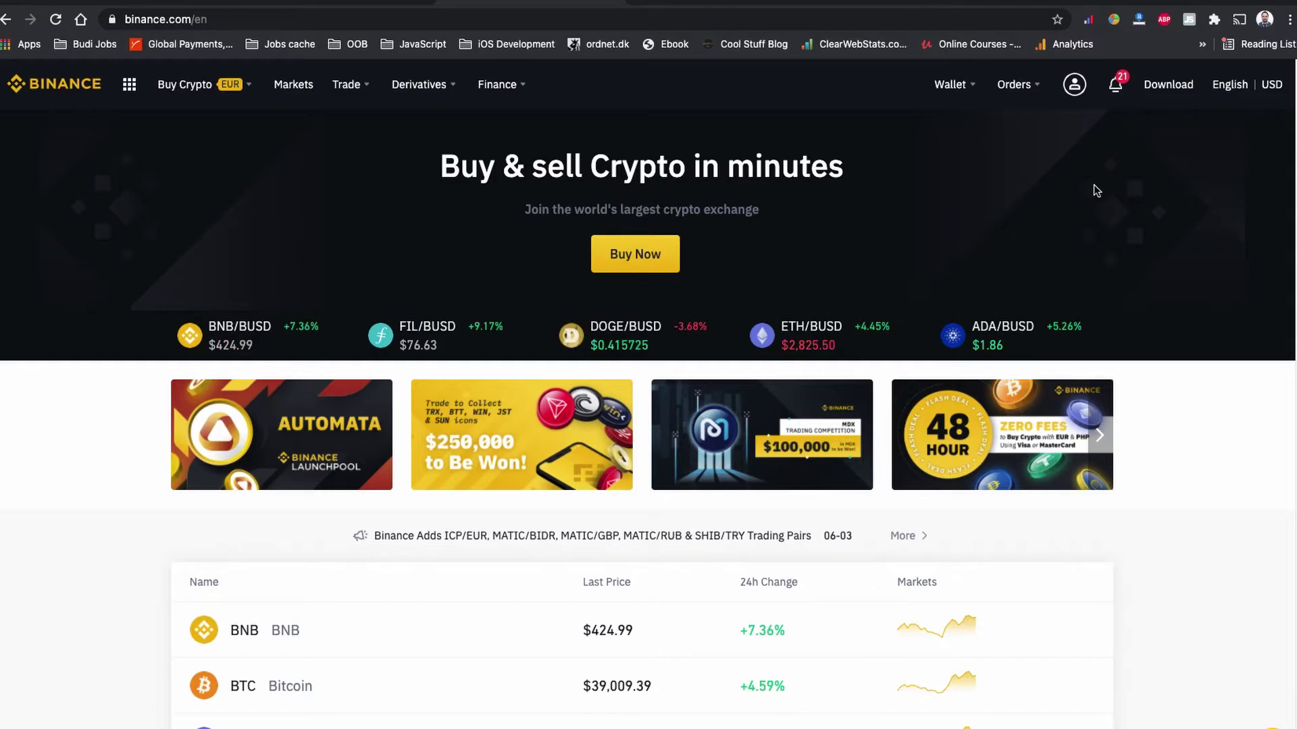
mouse_move(949, 84)
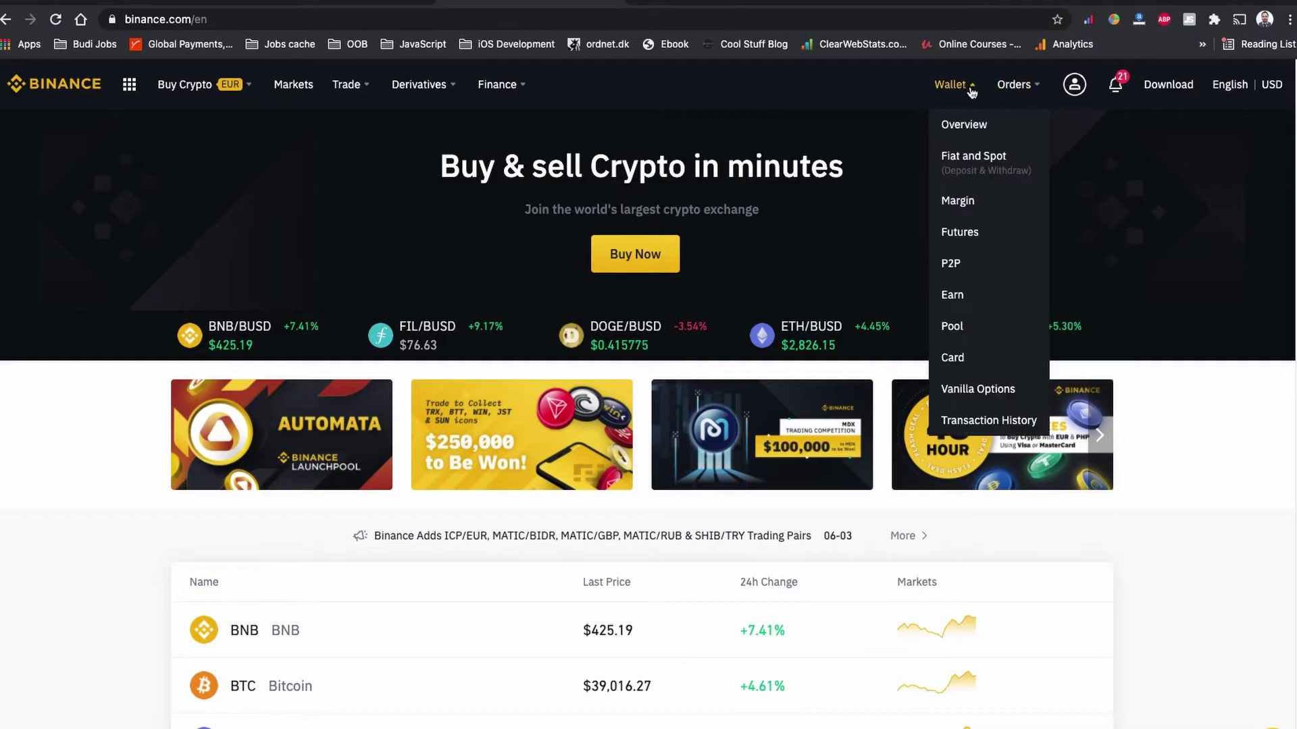
Open and reload the Fiat and Spot wallet showing the 0.15430852 BNB balance
left_click(981, 159)
mouse_move(1014, 83)
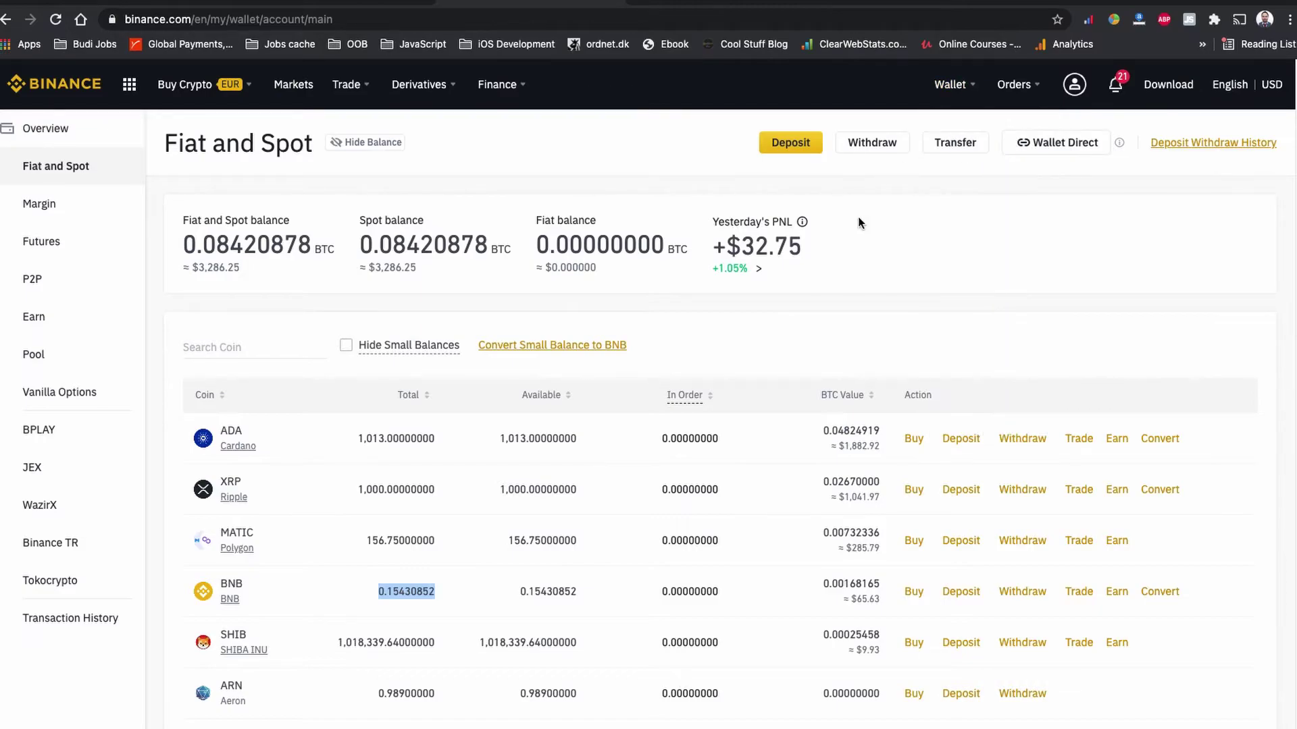
left_click(857, 322)
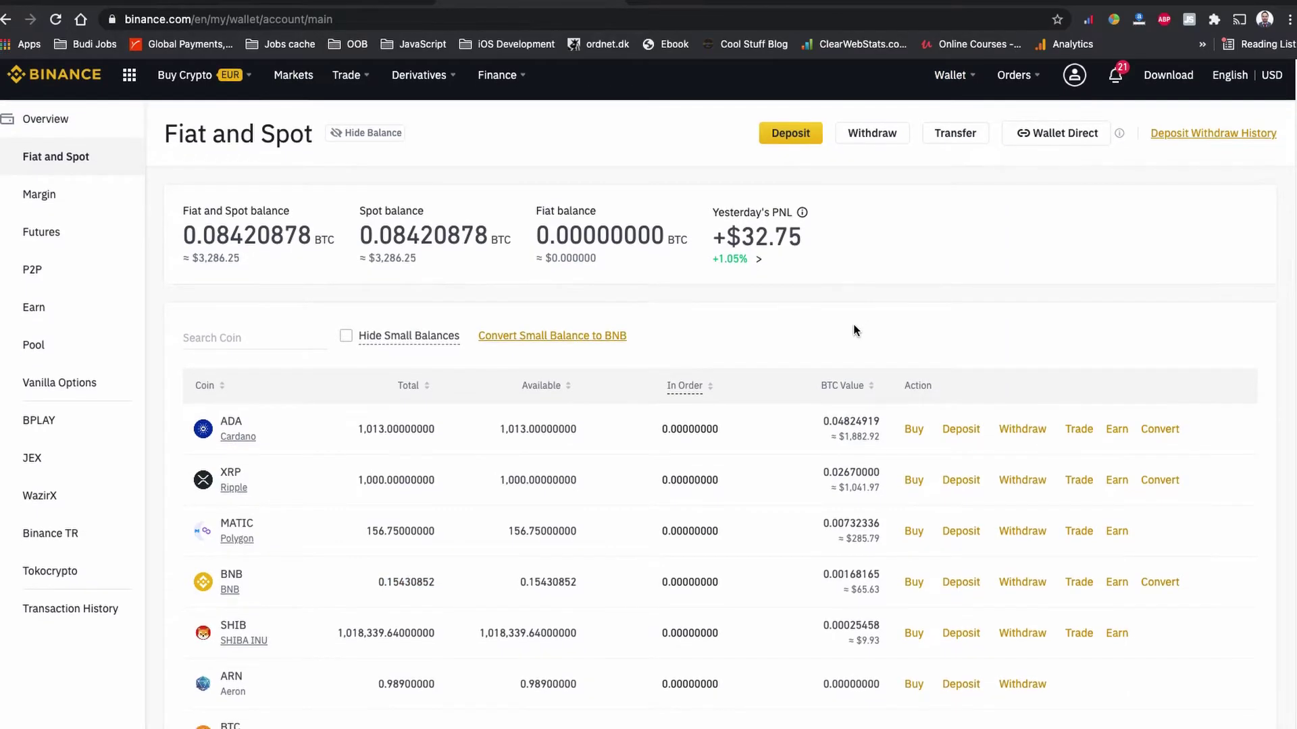
mouse_move(951, 85)
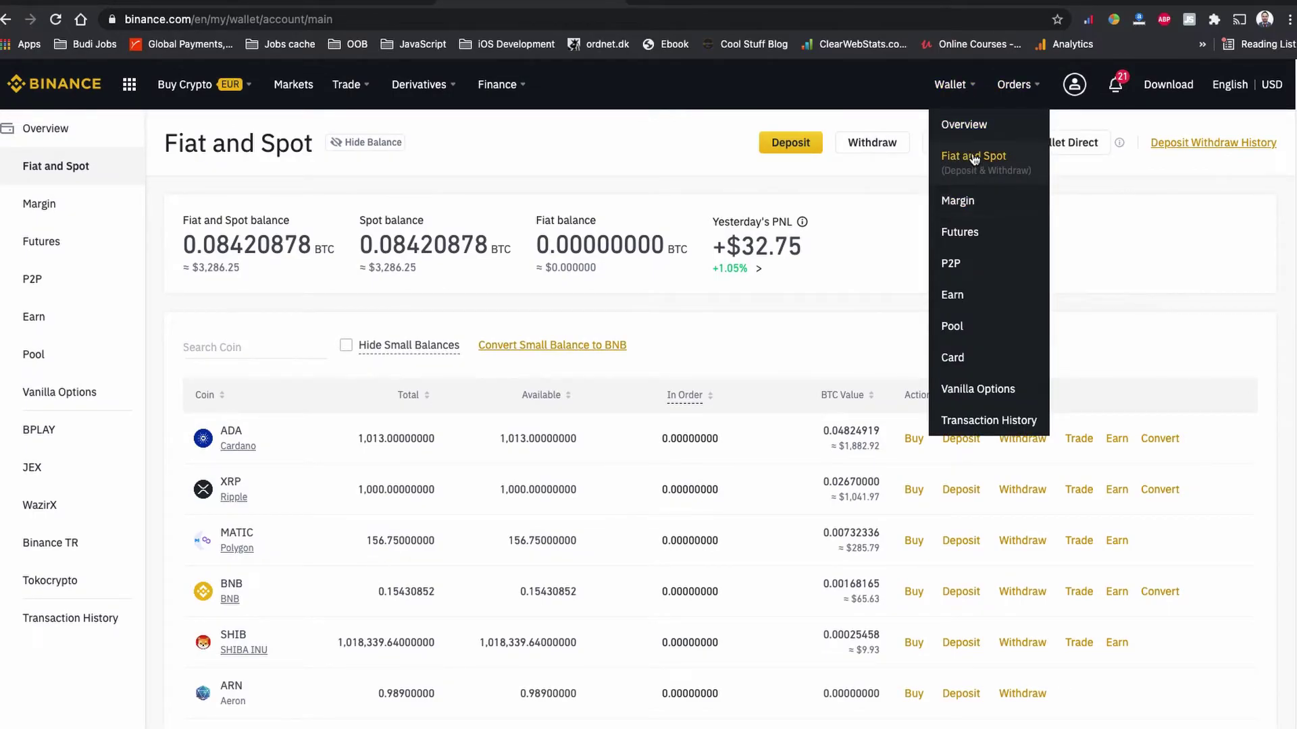
left_click(975, 167)
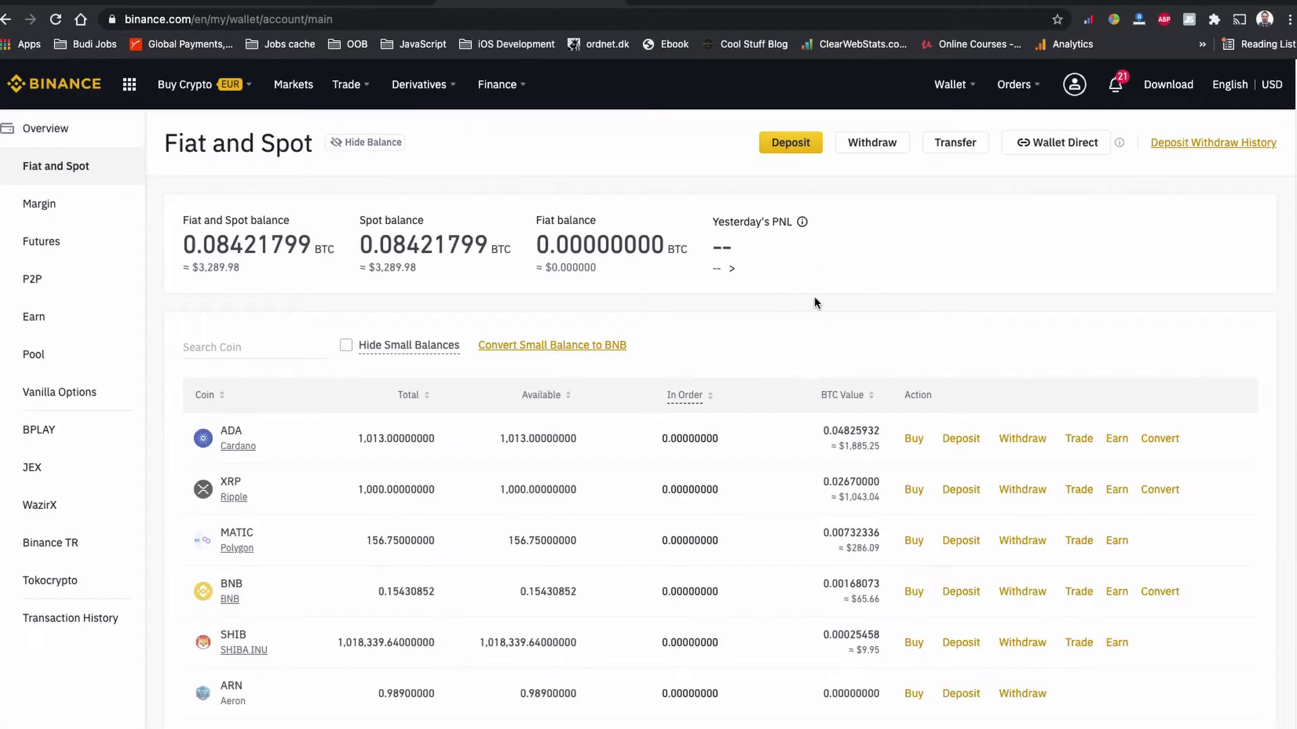
scroll(890, 307, "down", 5)
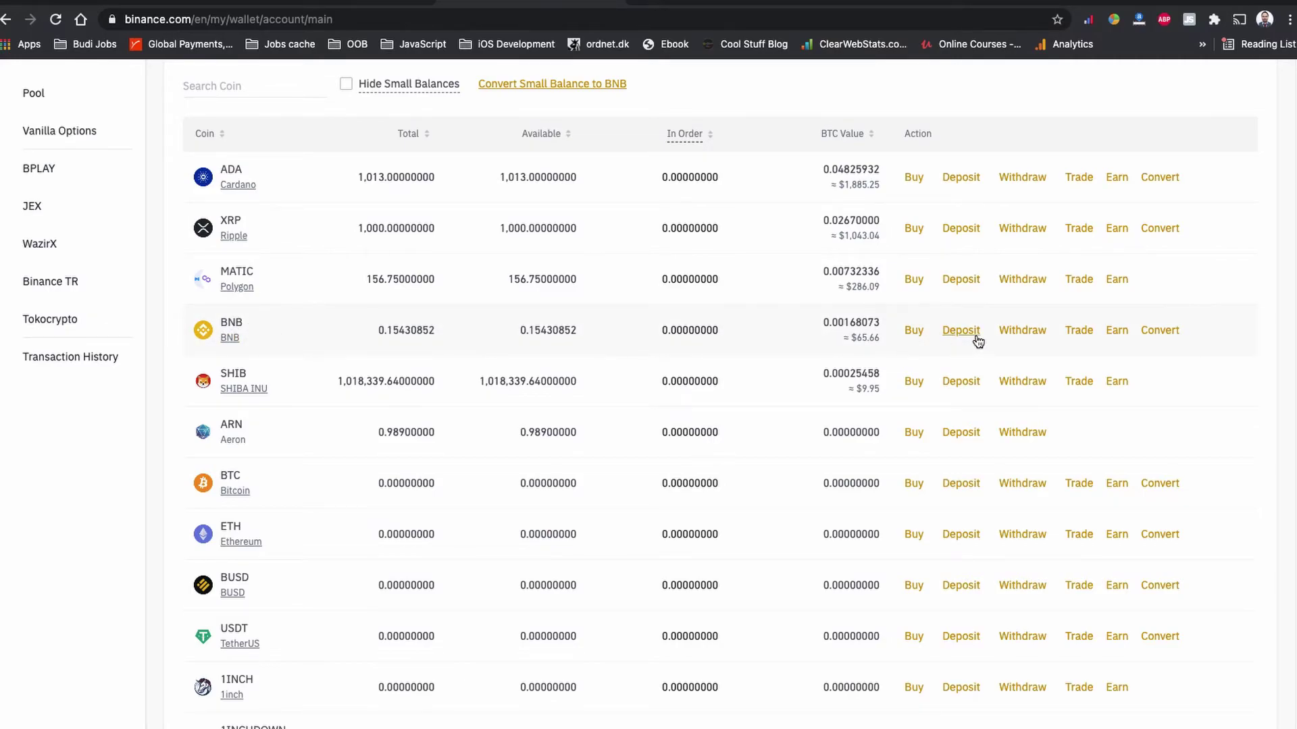
Open the BNB row's Trade dropdown listing pairs such as BNB/EUR and BNB/GBP
left_click(1083, 340)
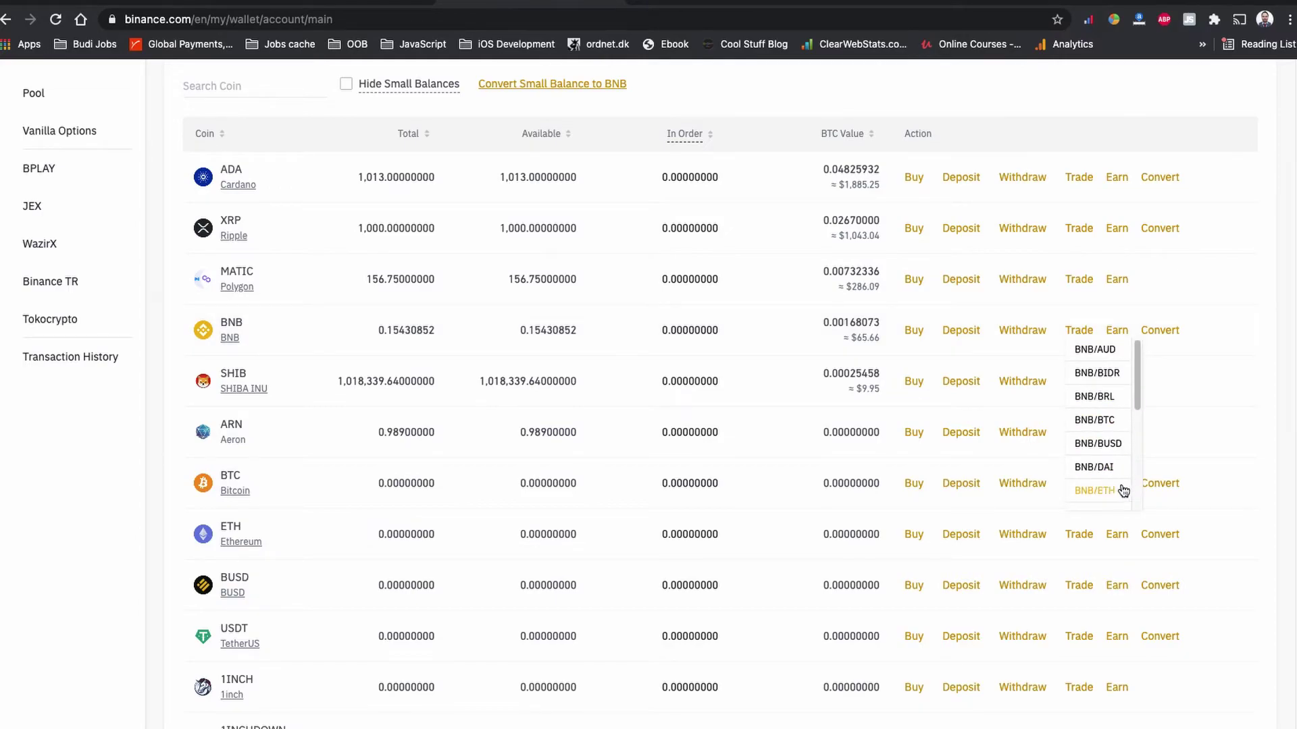
scroll(1100, 487, "down", 1)
scroll(1105, 362, "up", 1)
scroll(1122, 441, "down", 1)
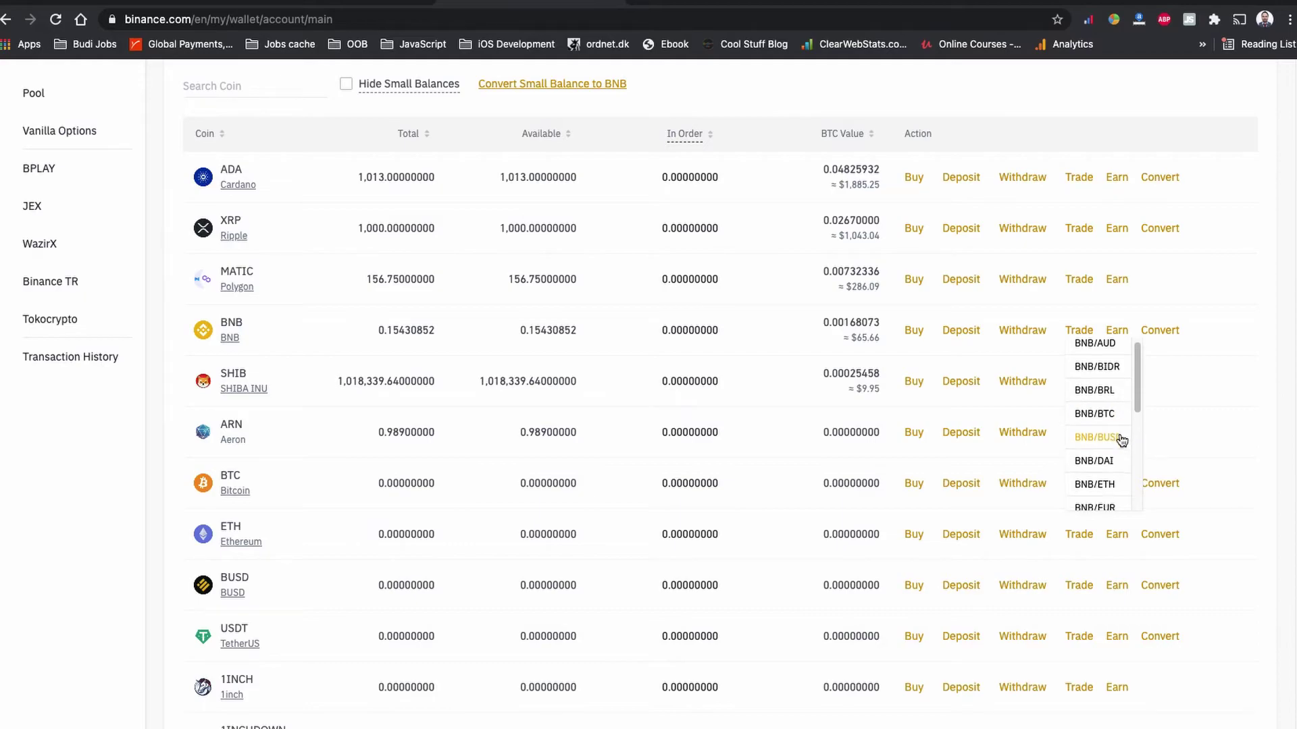
scroll(1120, 445, "down", 1)
scroll(1117, 477, "down", 1)
scroll(1119, 491, "down", 1)
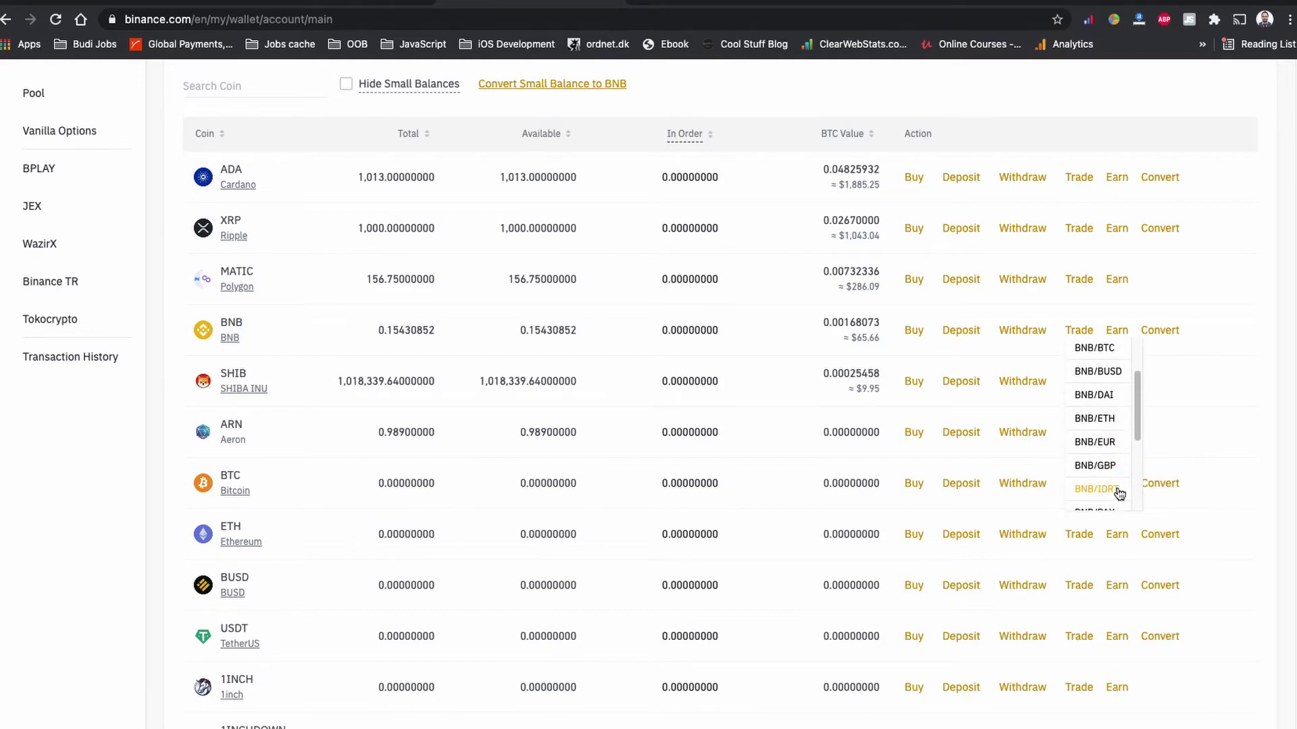
scroll(1110, 474, "down", 2)
scroll(1108, 451, "down", 1)
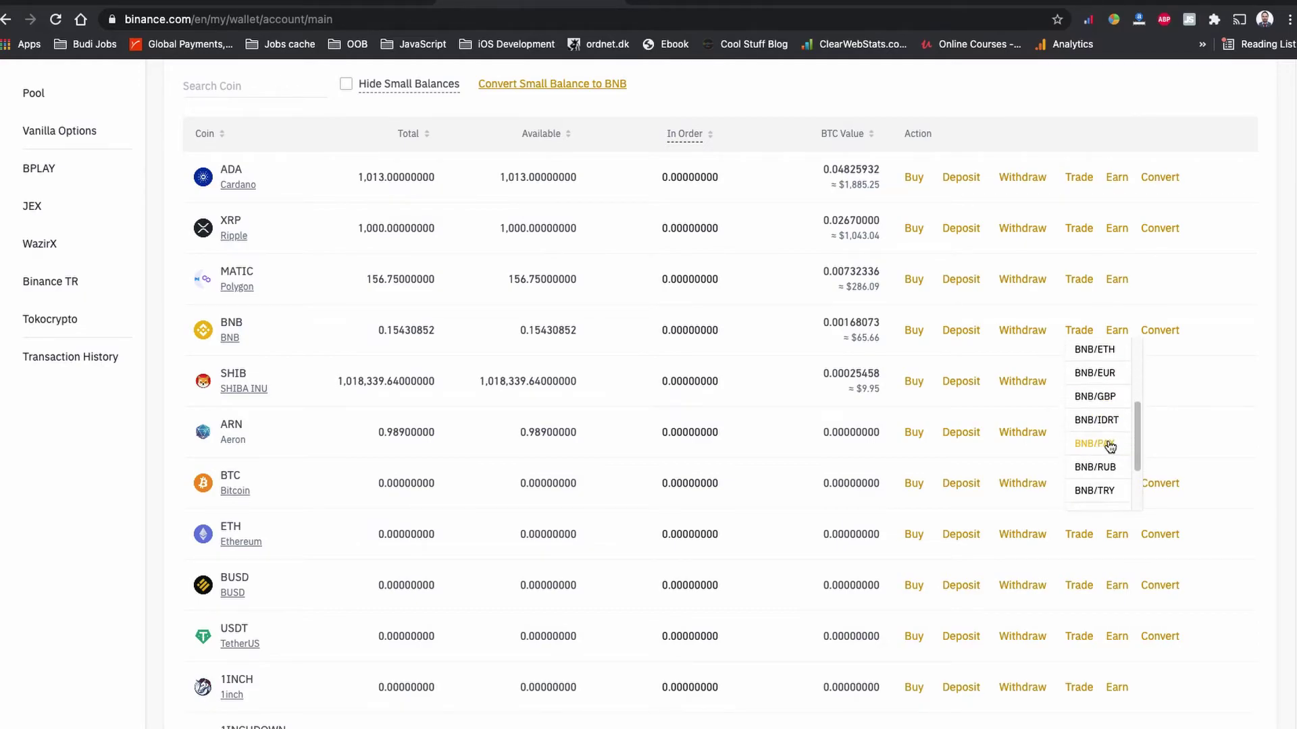
scroll(1123, 417, "up", 1)
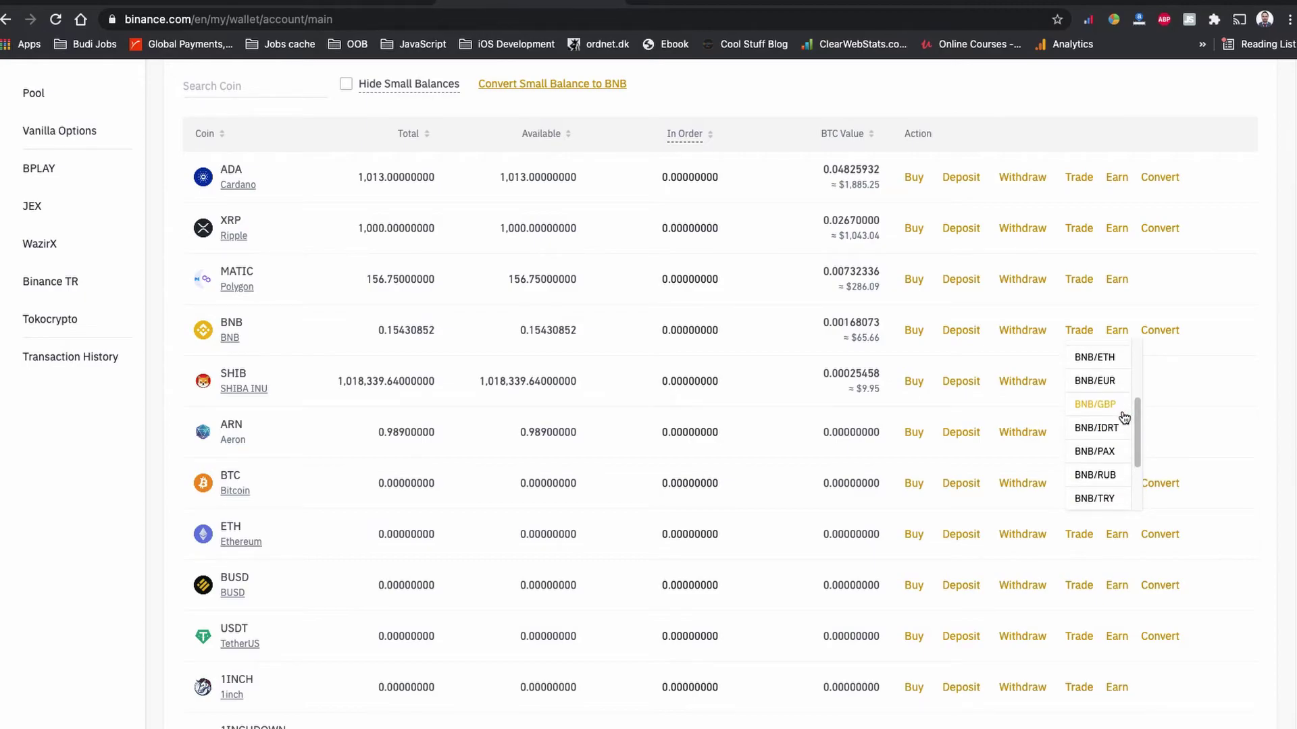
Open BNB/EUR and set a 6% limit sell: 0.0093 BNB at 350 EUR, totalling 3.255 EUR
left_click(1105, 386)
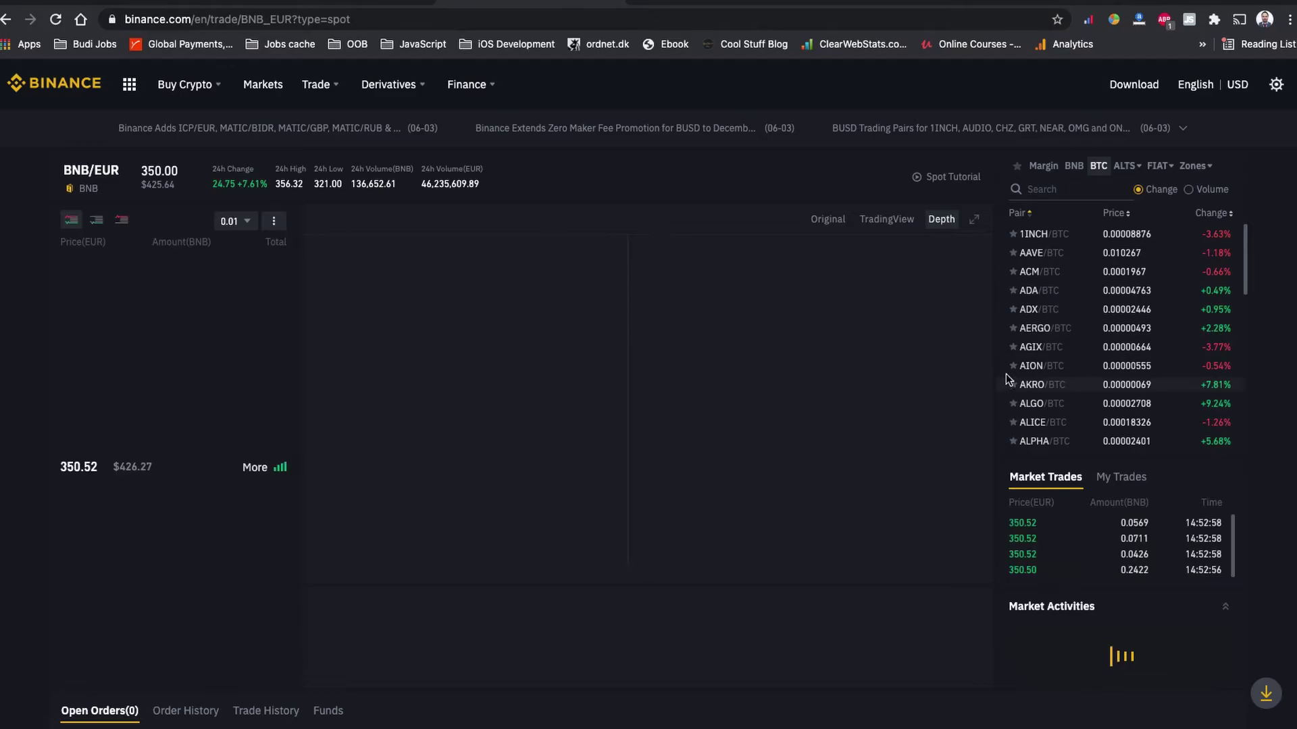
scroll(996, 455, "down", 2)
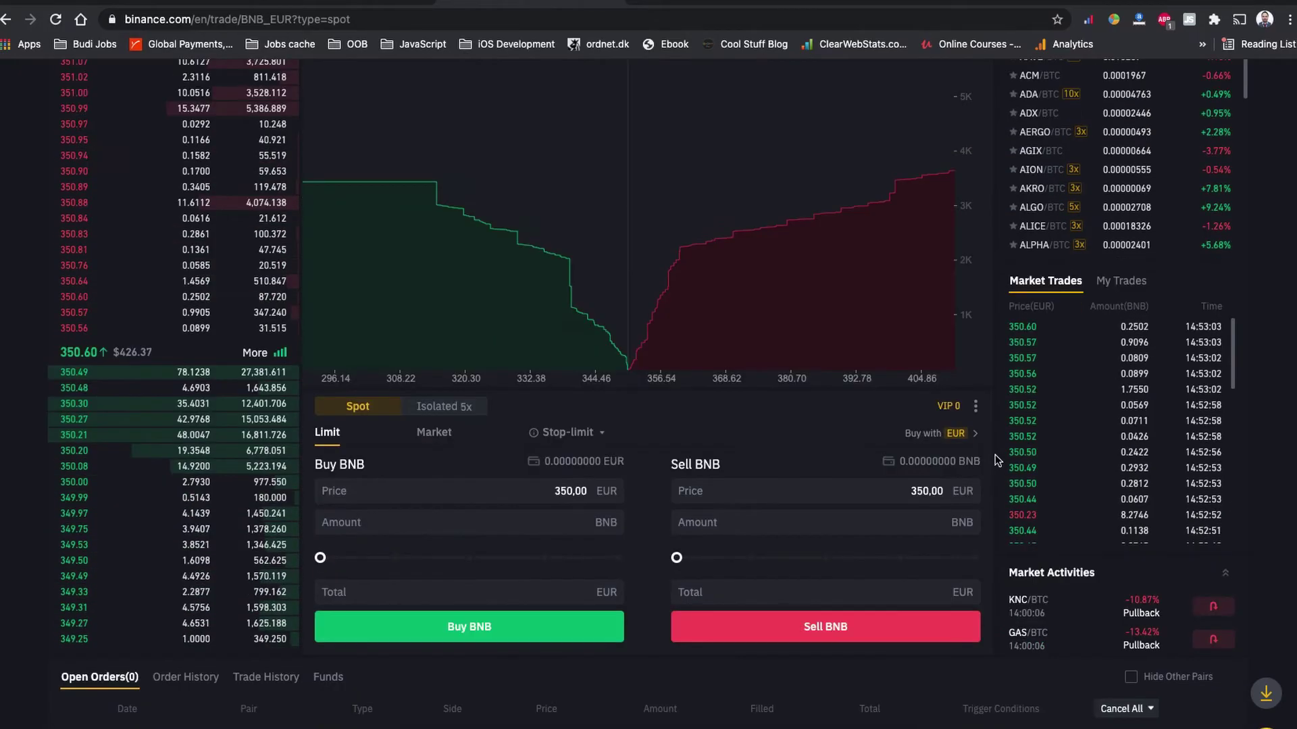
scroll(1266, 448, "up", 2)
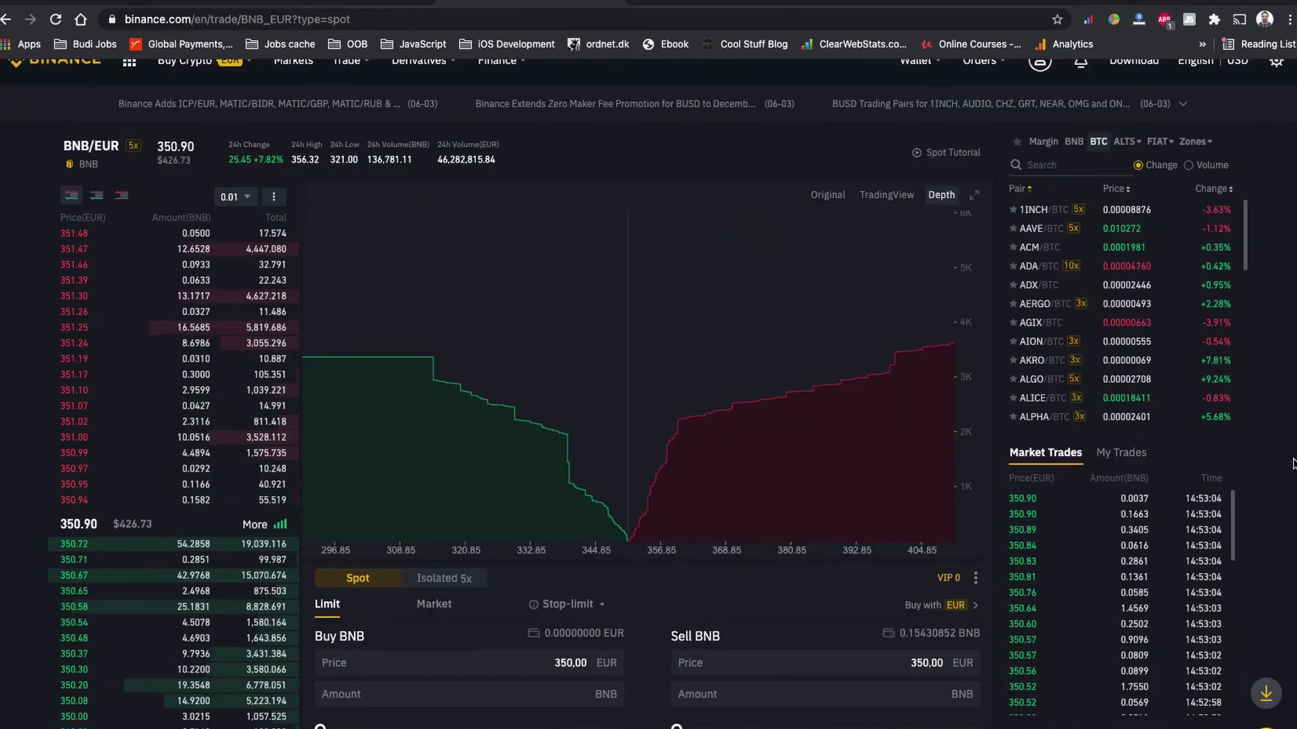
scroll(1267, 449, "down", 3)
left_click_drag(959, 386, 908, 385)
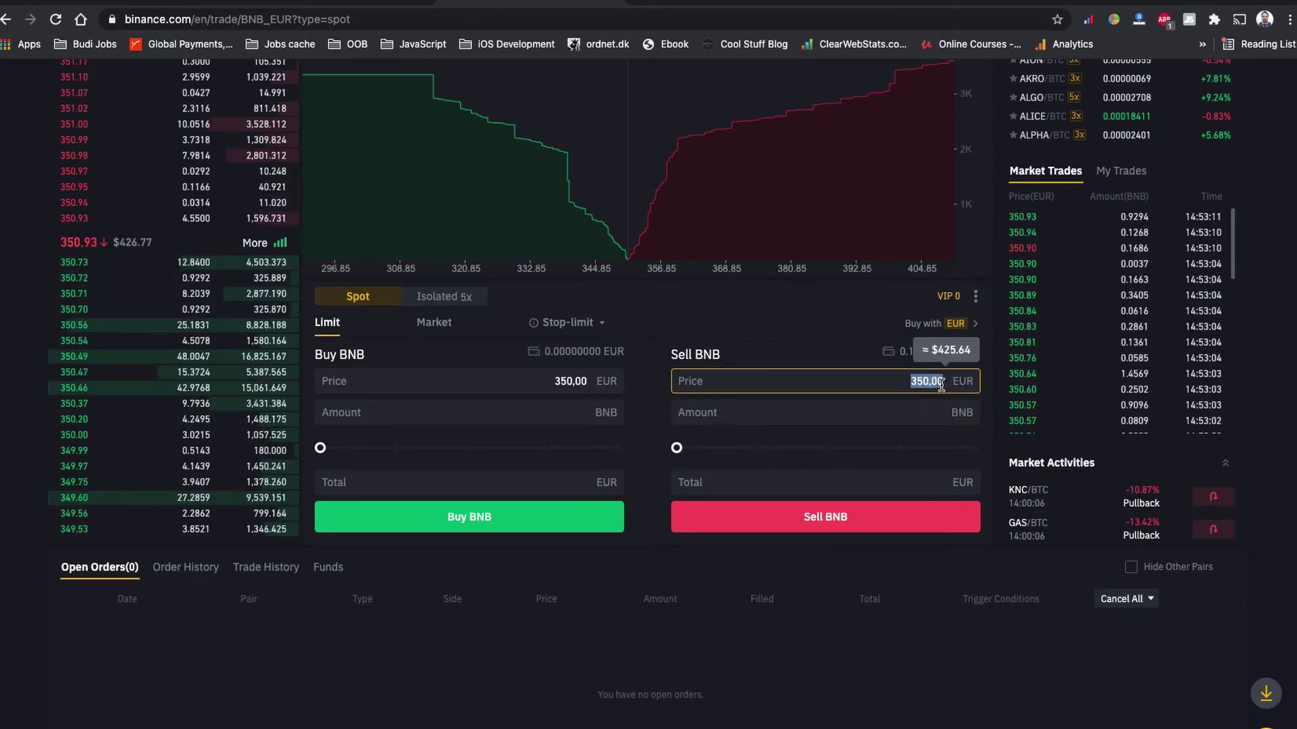
left_click(924, 413)
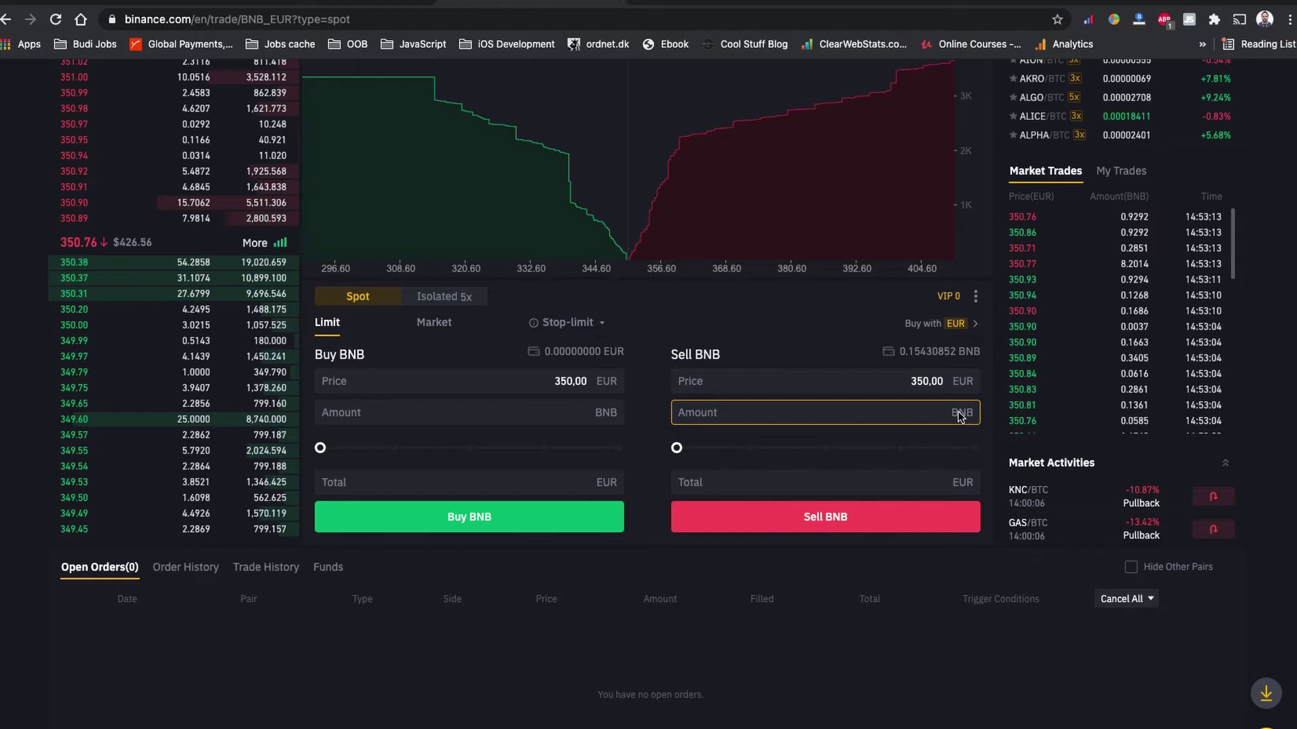
left_click(907, 484)
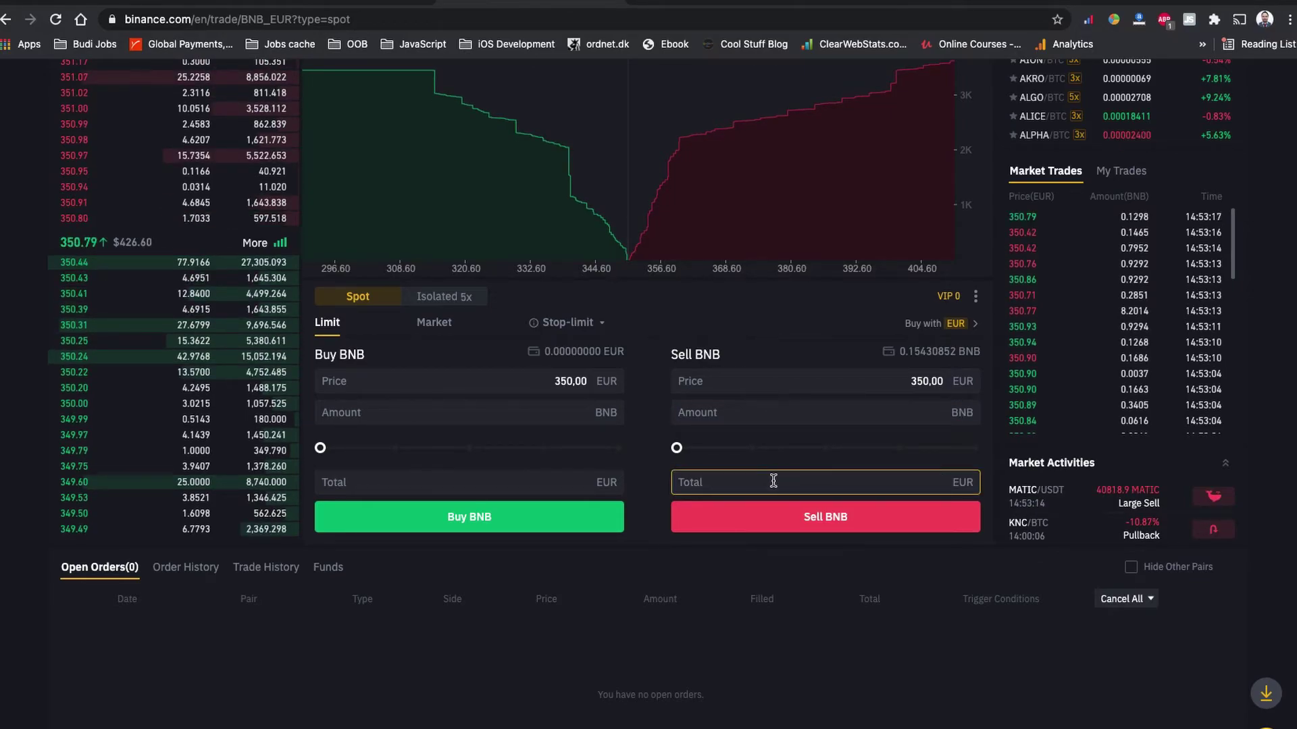
left_click(915, 414)
left_click_drag(677, 448, 682, 452)
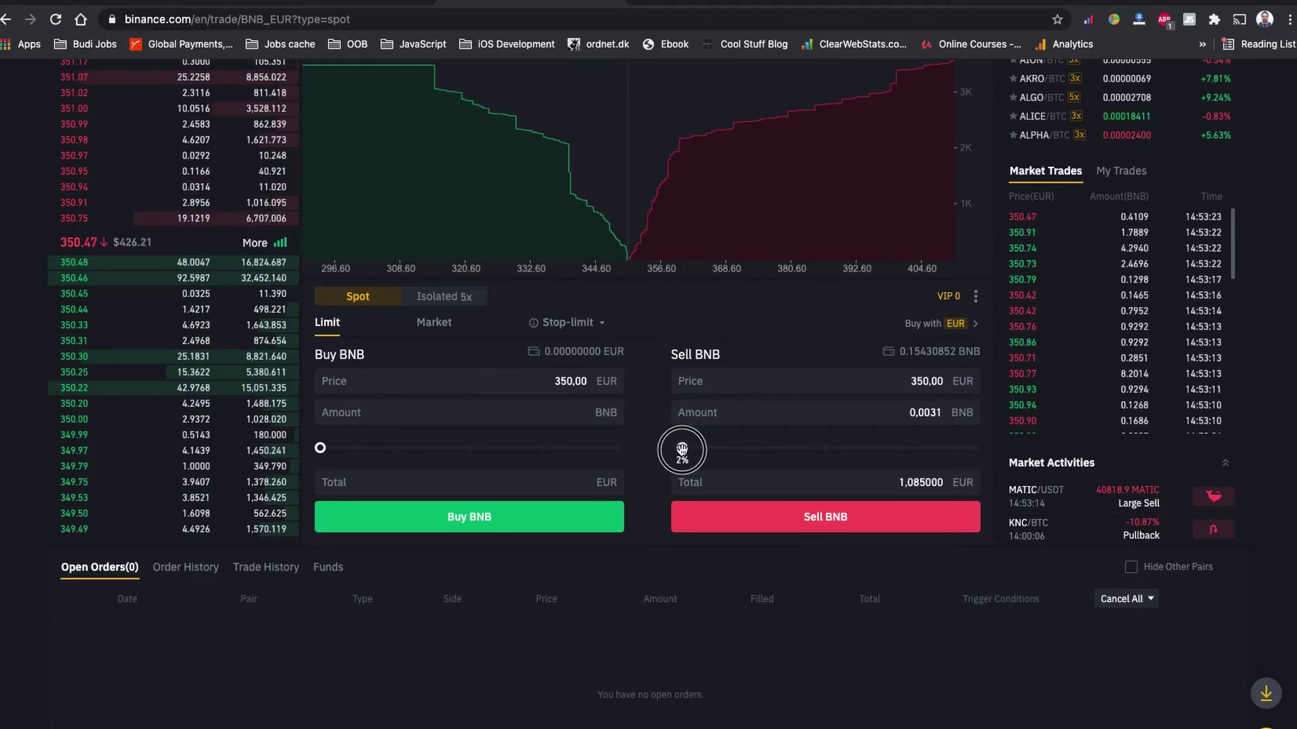
left_click_drag(683, 452, 688, 453)
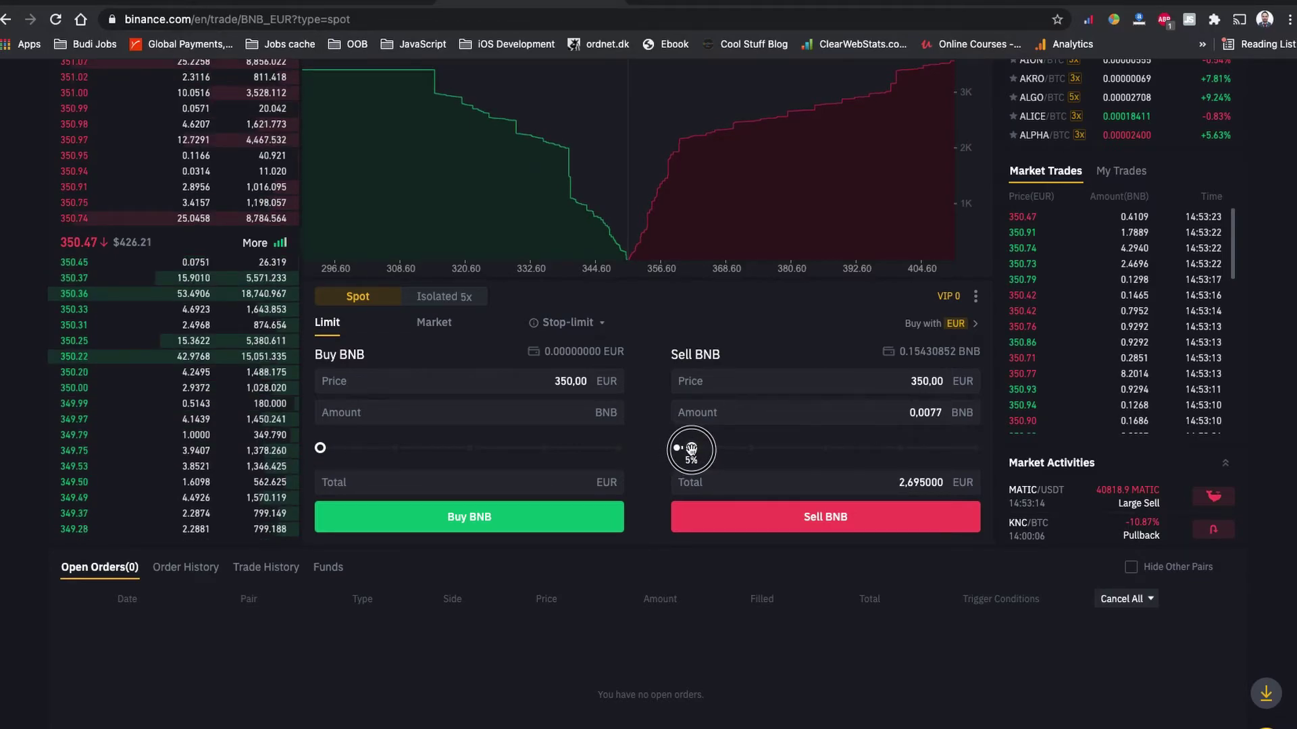
left_click_drag(688, 449, 694, 448)
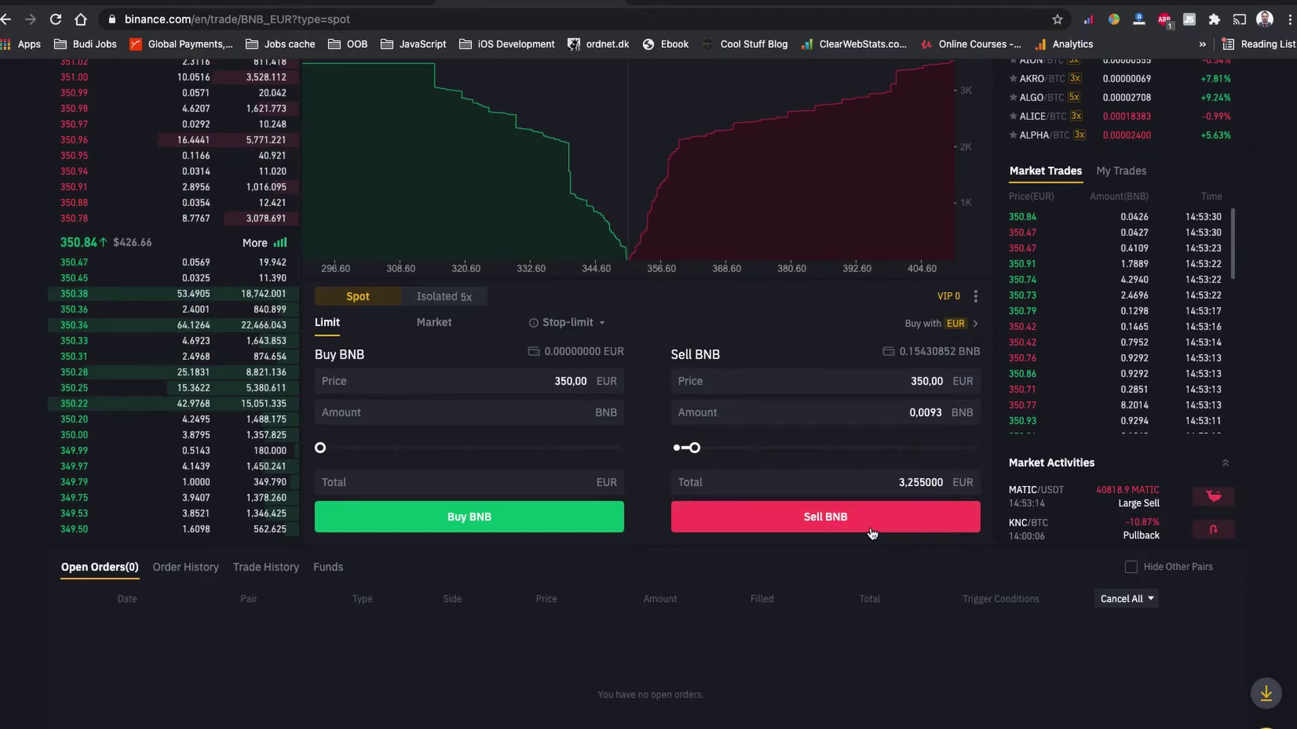
scroll(871, 532, "up", 1)
Raise the sell to 10% and place the 0.0293 BNB limit sell at 350 EUR, then view Order History
left_click(864, 596)
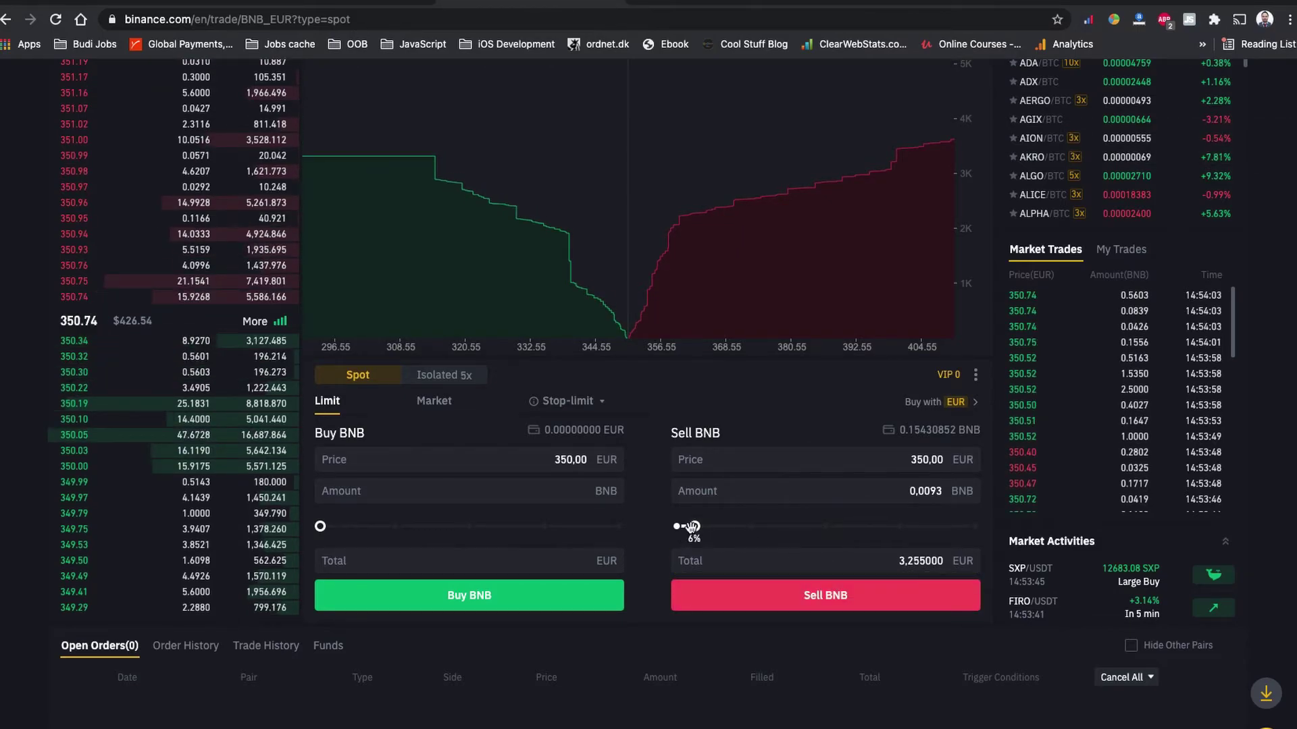
left_click_drag(693, 527, 732, 526)
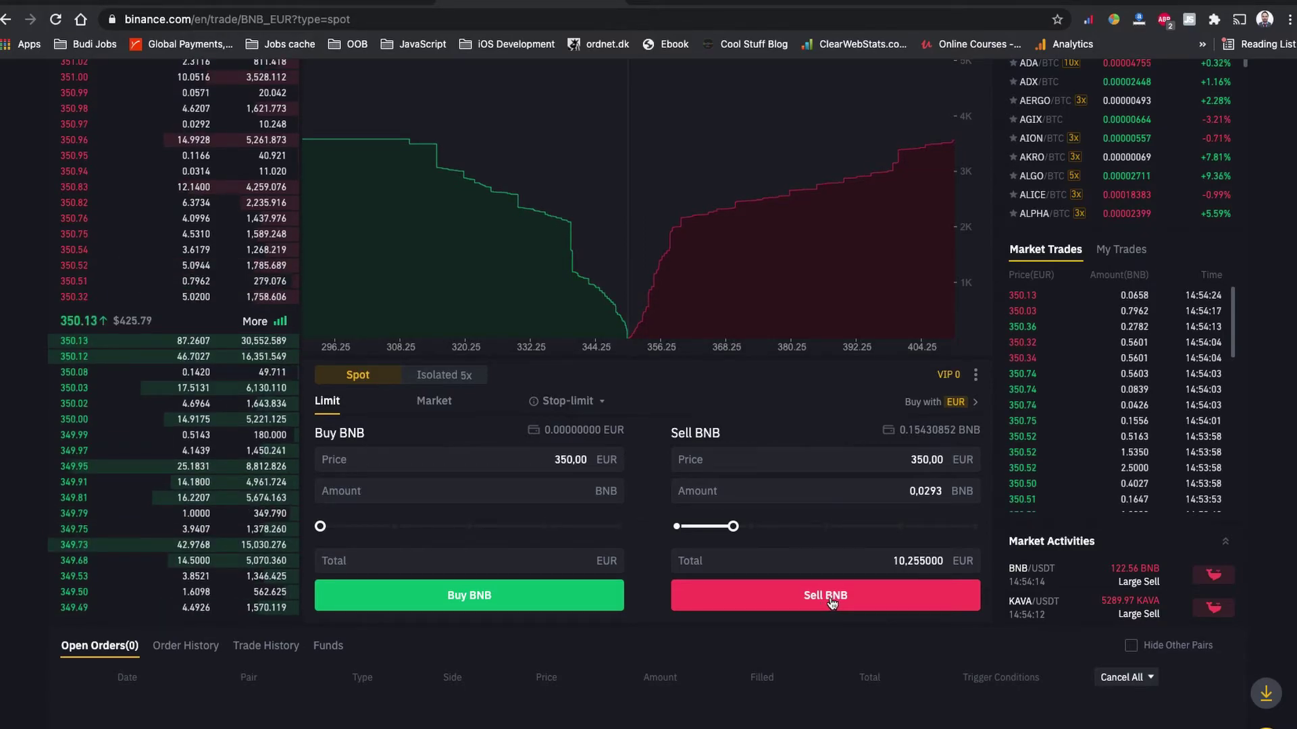
left_click(829, 599)
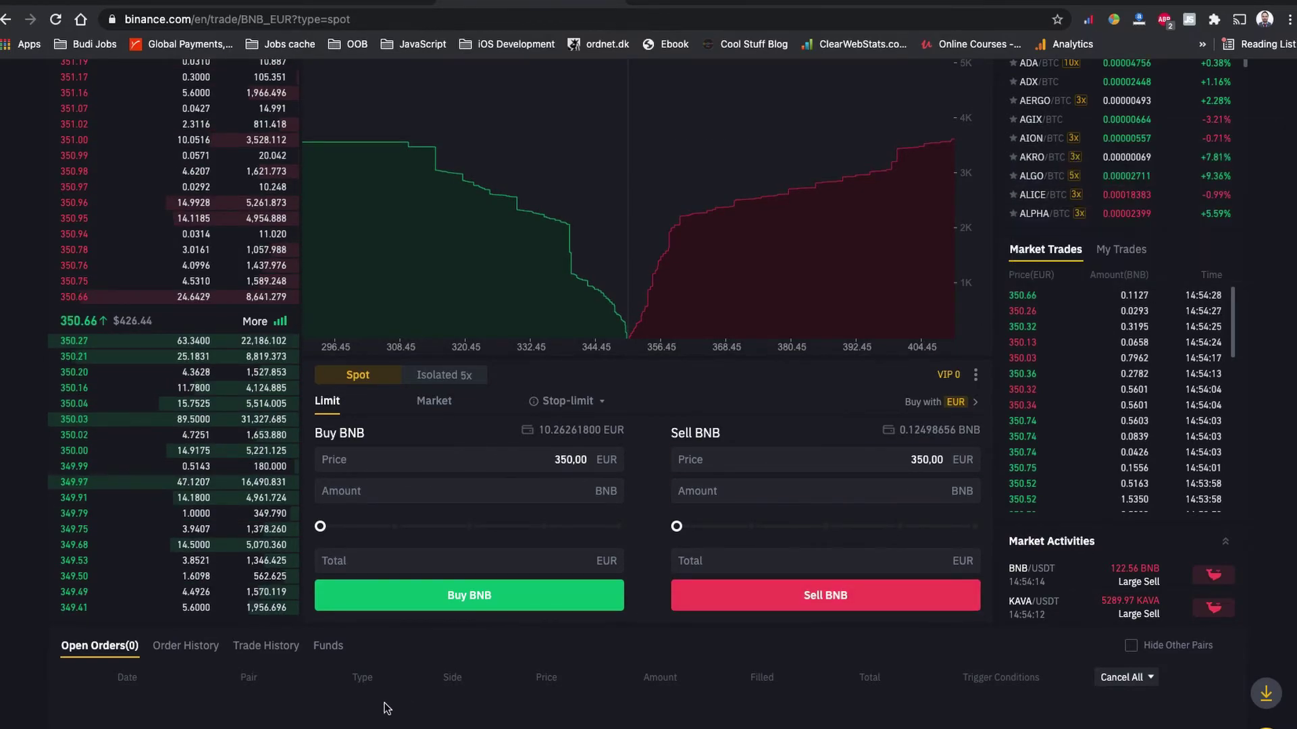
left_click(174, 646)
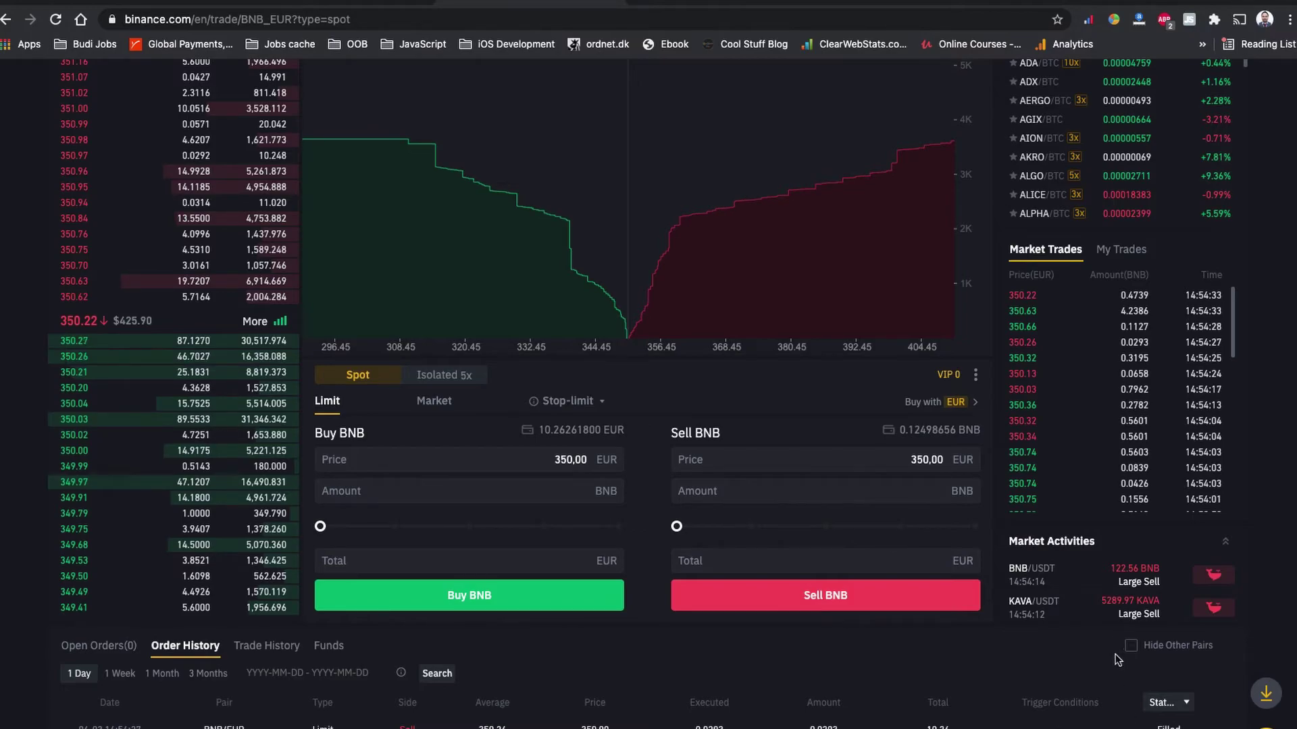
scroll(1000, 391, "up", 2)
scroll(999, 391, "up", 3)
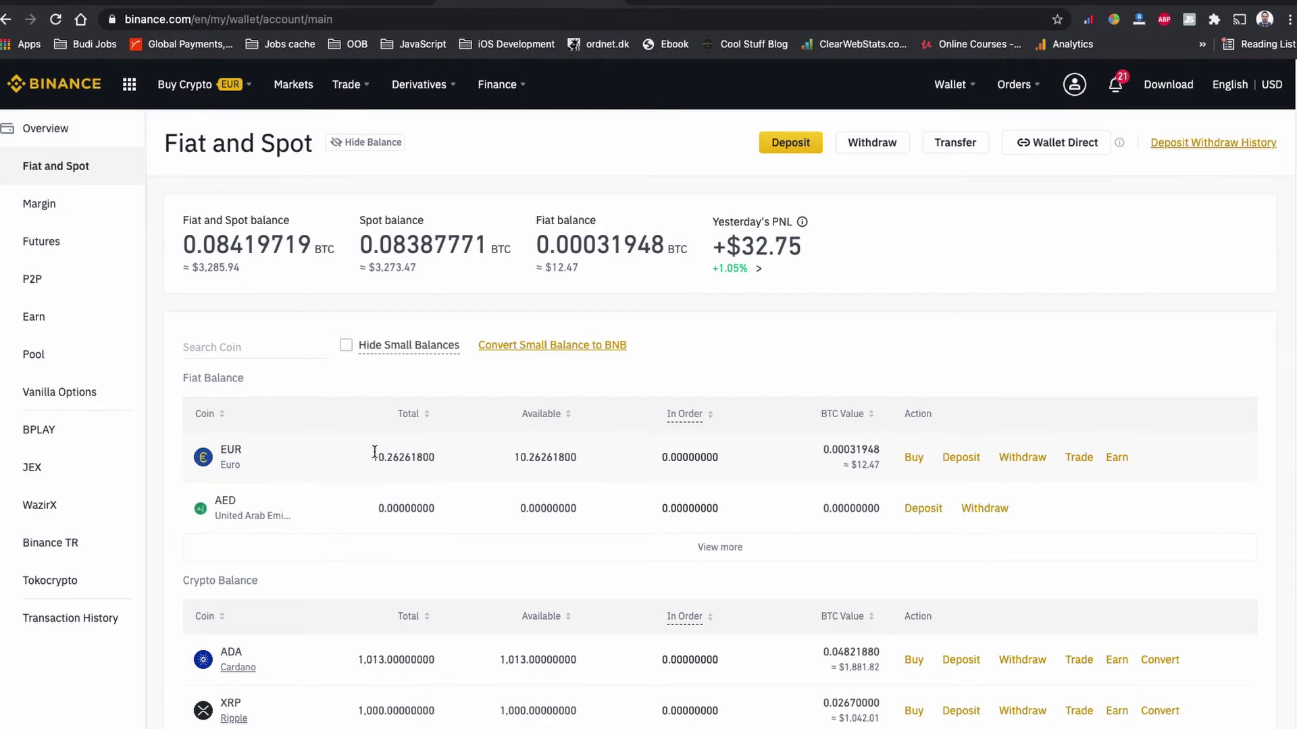
Highlight the EUR fiat balance and open its Withdraw form
left_click_drag(374, 457, 439, 463)
left_click(1028, 461)
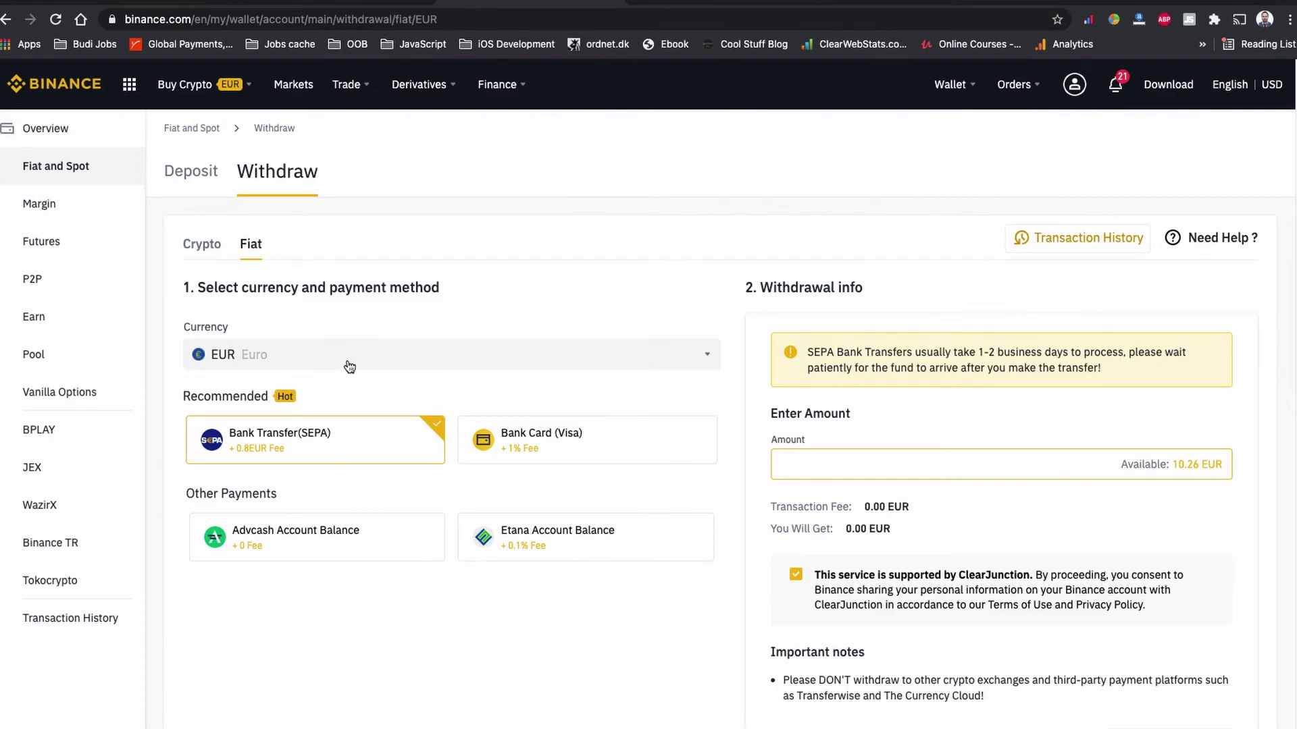
Choose Bank Transfer (SEPA) and review the 10 EUR withdrawal's 0.80 EUR fee and 9.20 EUR received
left_click(417, 361)
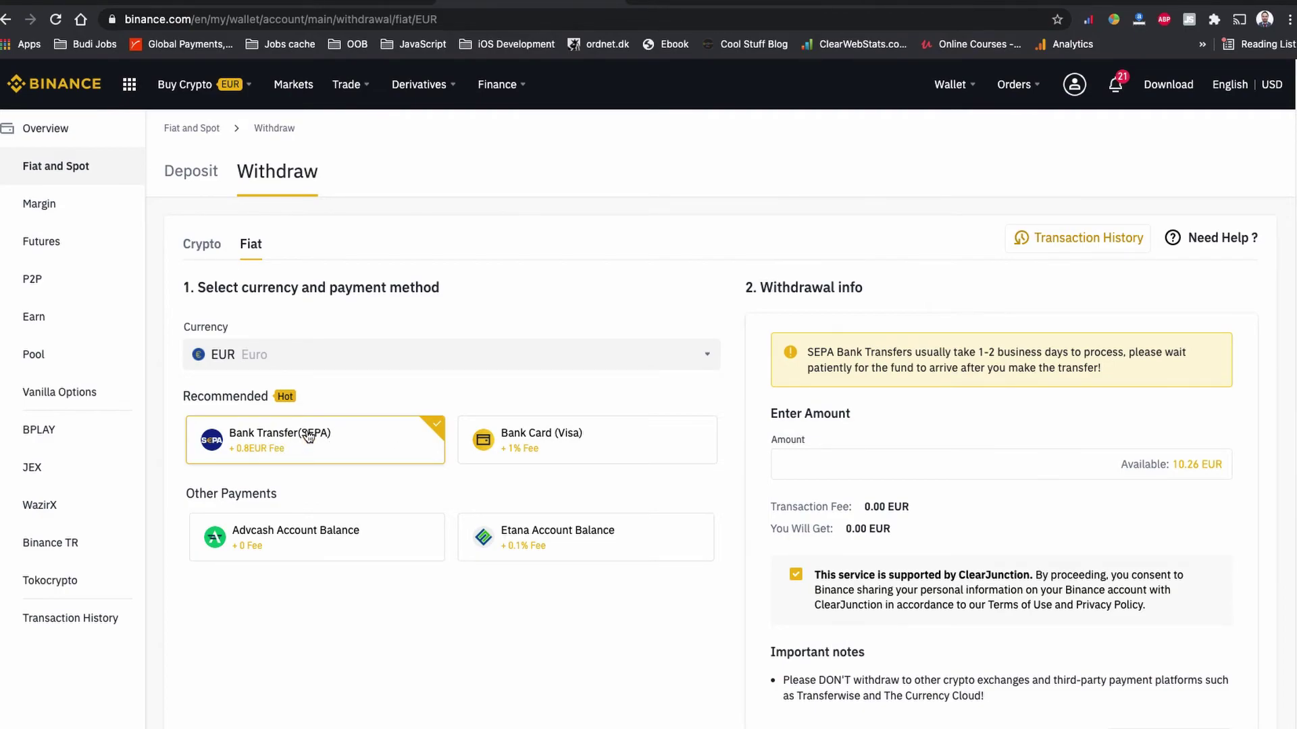
left_click(542, 444)
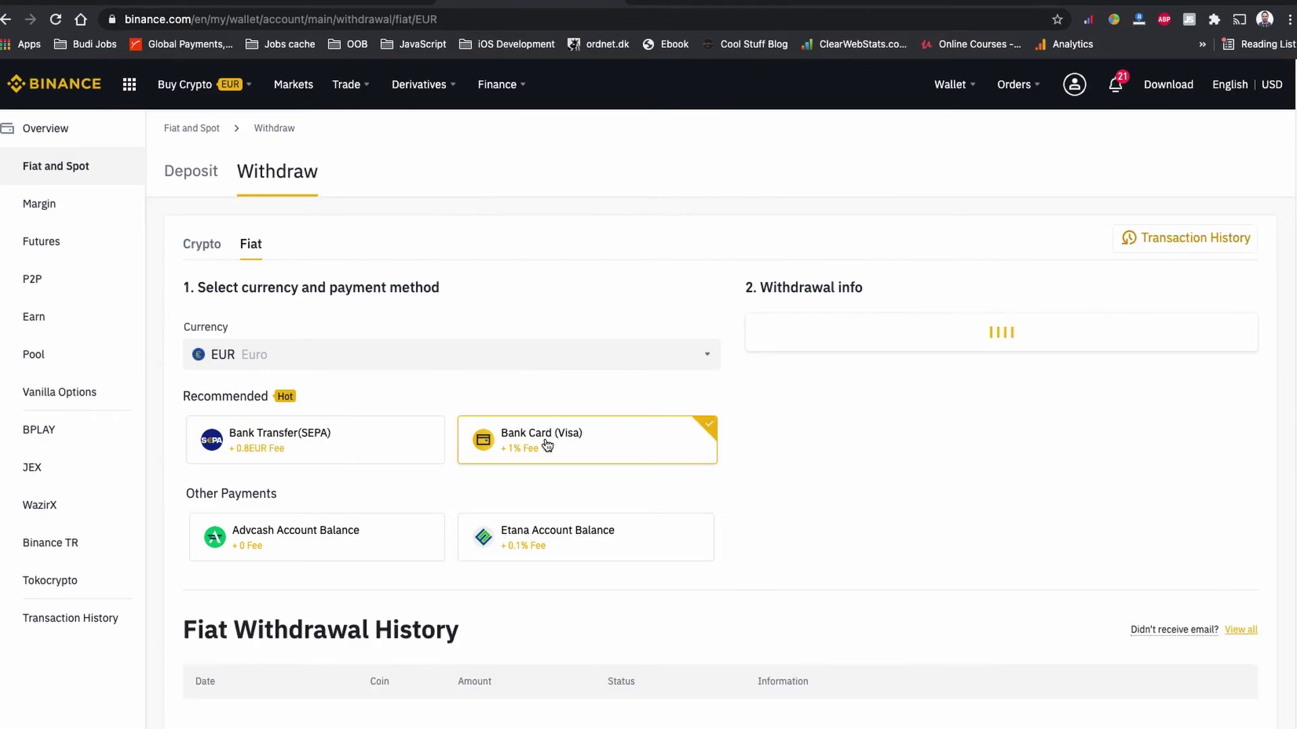
left_click(389, 453)
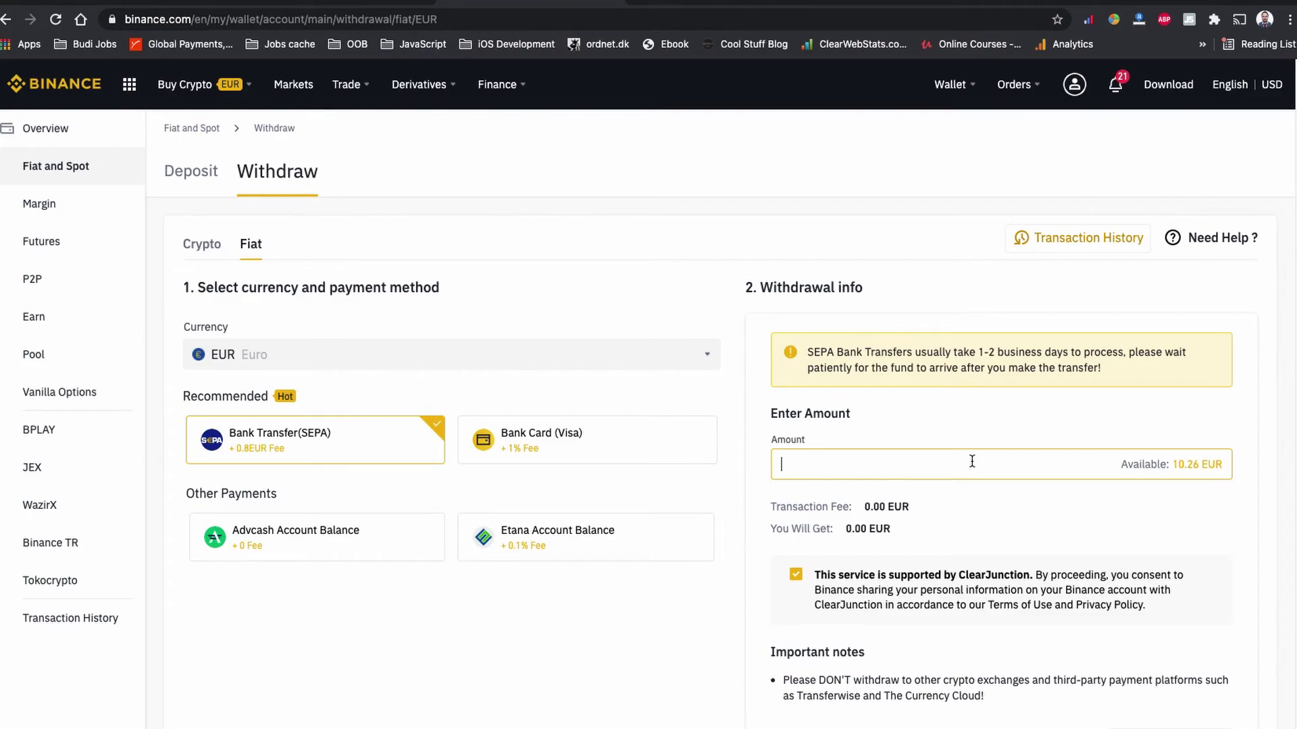
type("10")
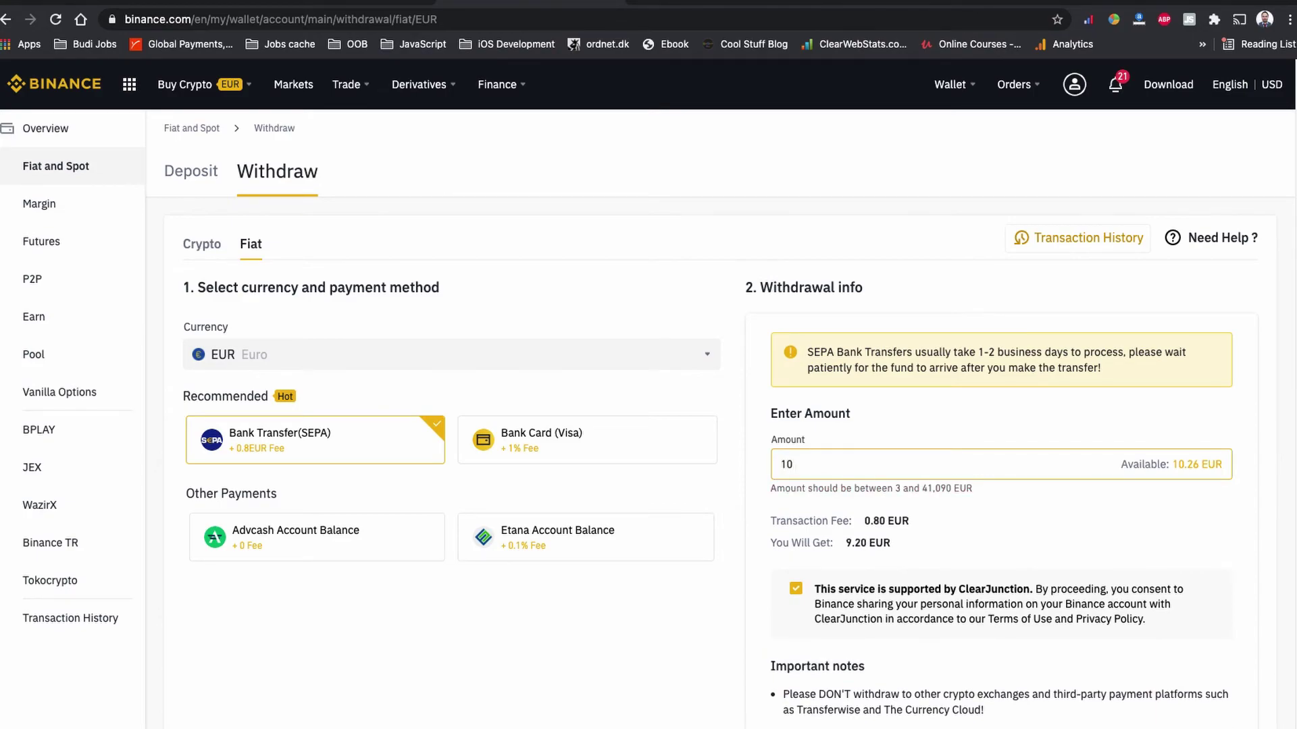
scroll(1180, 507, "down", 3)
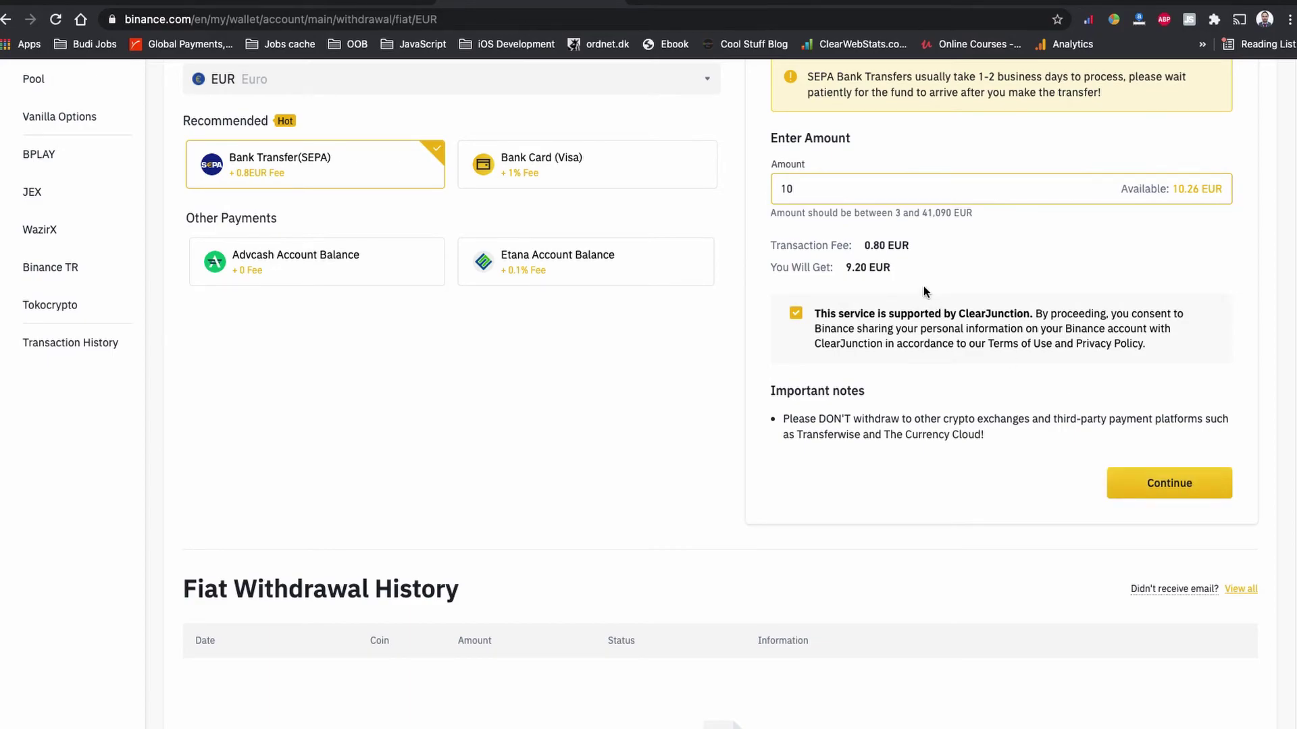
left_click_drag(864, 246, 914, 251)
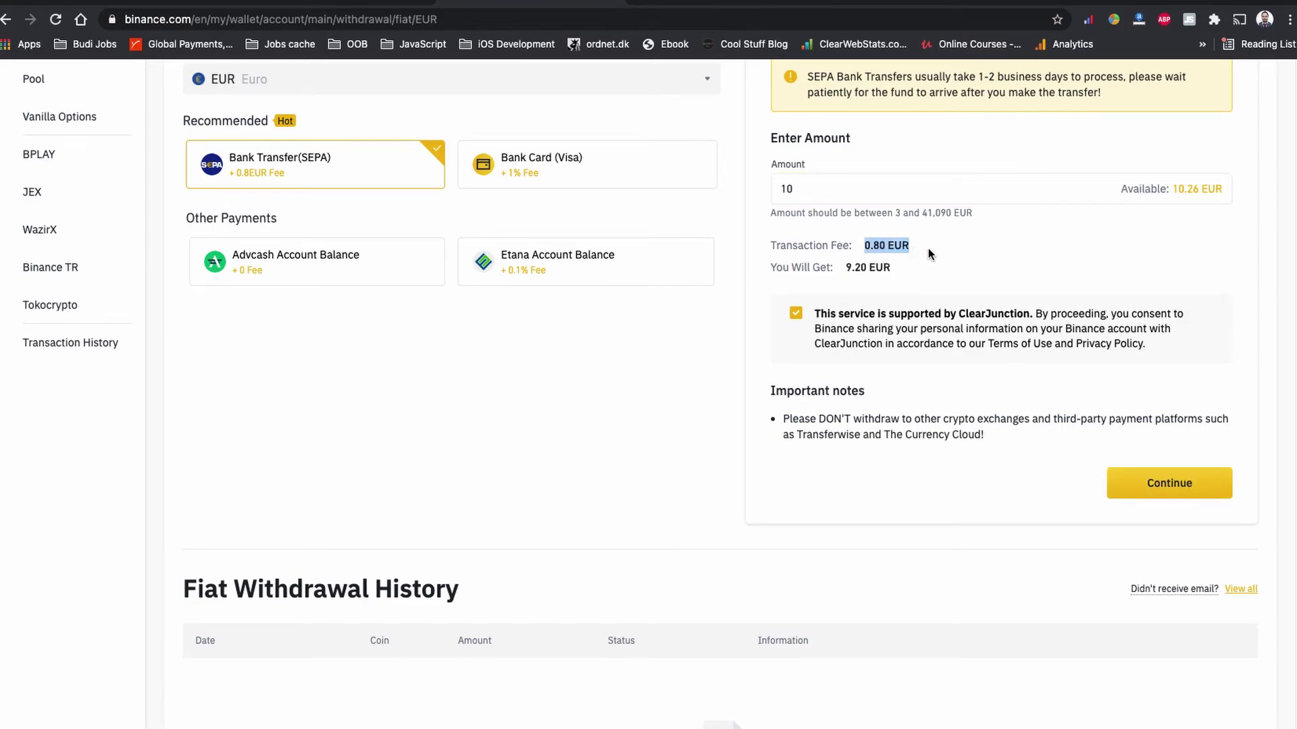
scroll(960, 268, "up", 1)
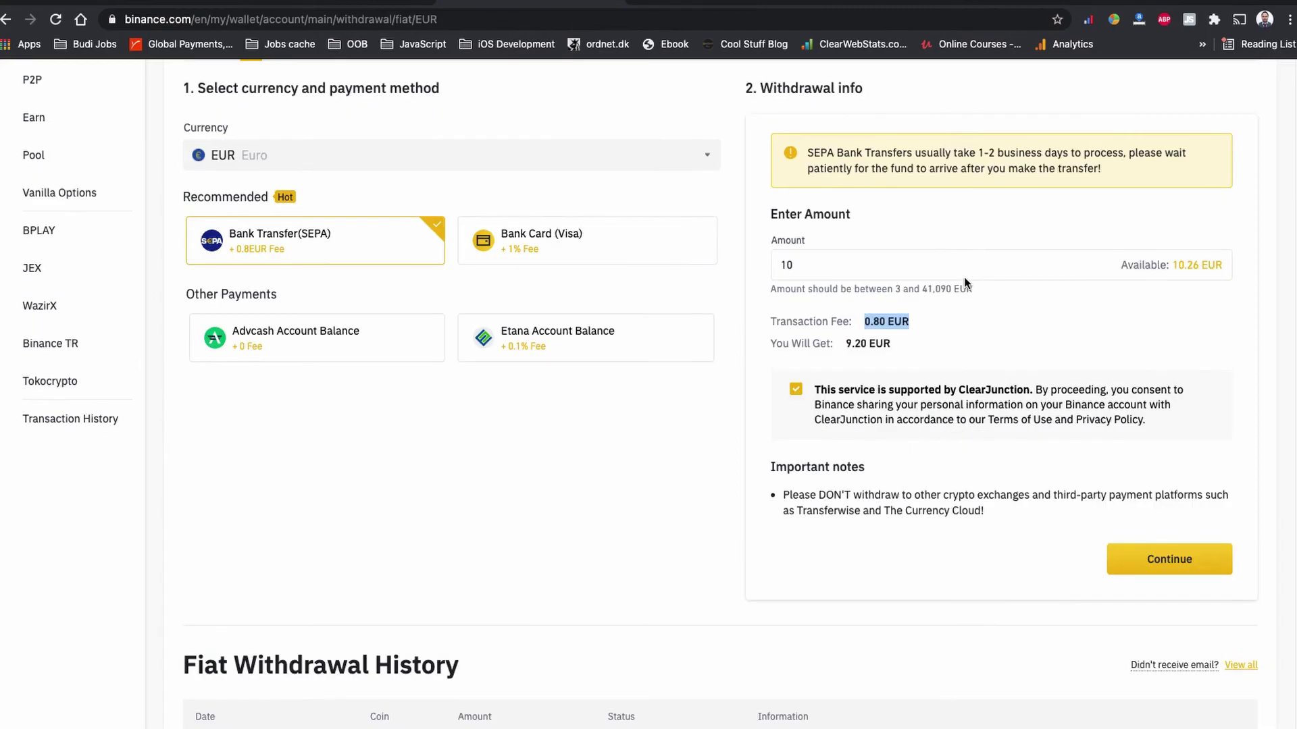
left_click_drag(843, 345, 903, 349)
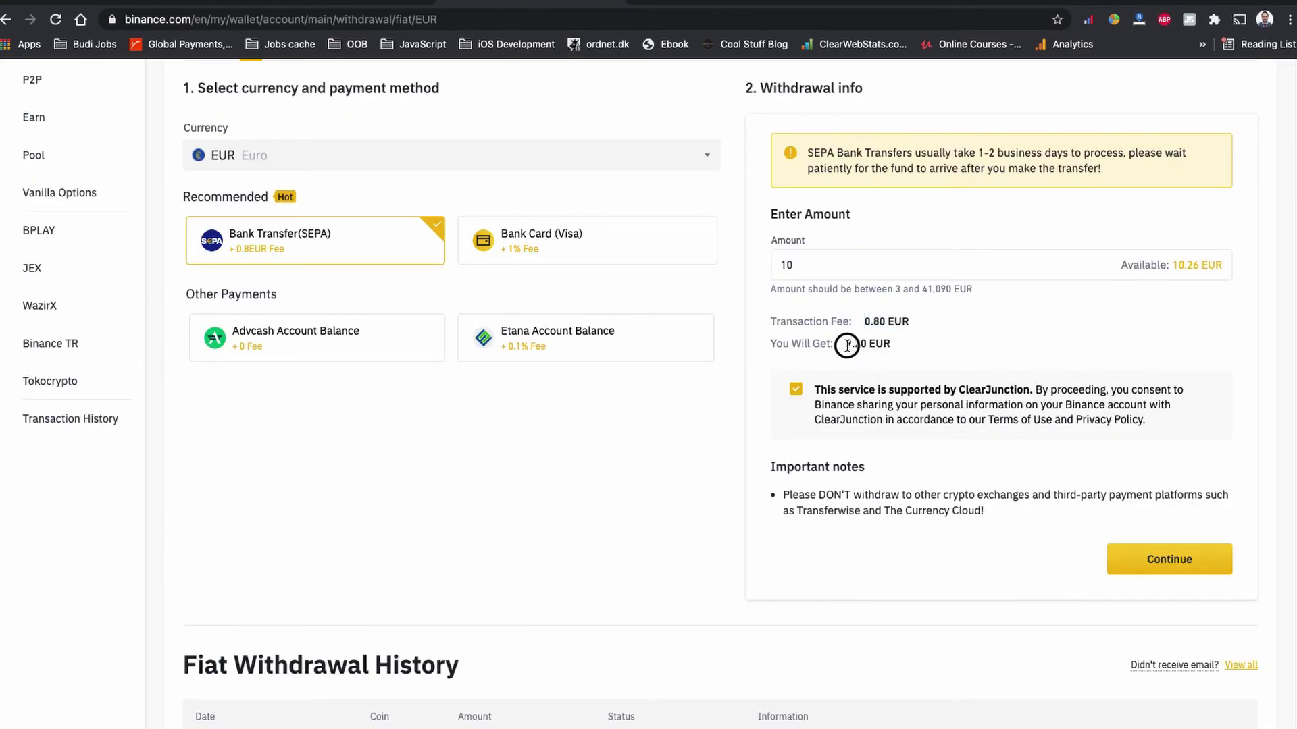
Enter 3 June 2021 as the date of issue in Additional Information and confirm it
left_click(1208, 568)
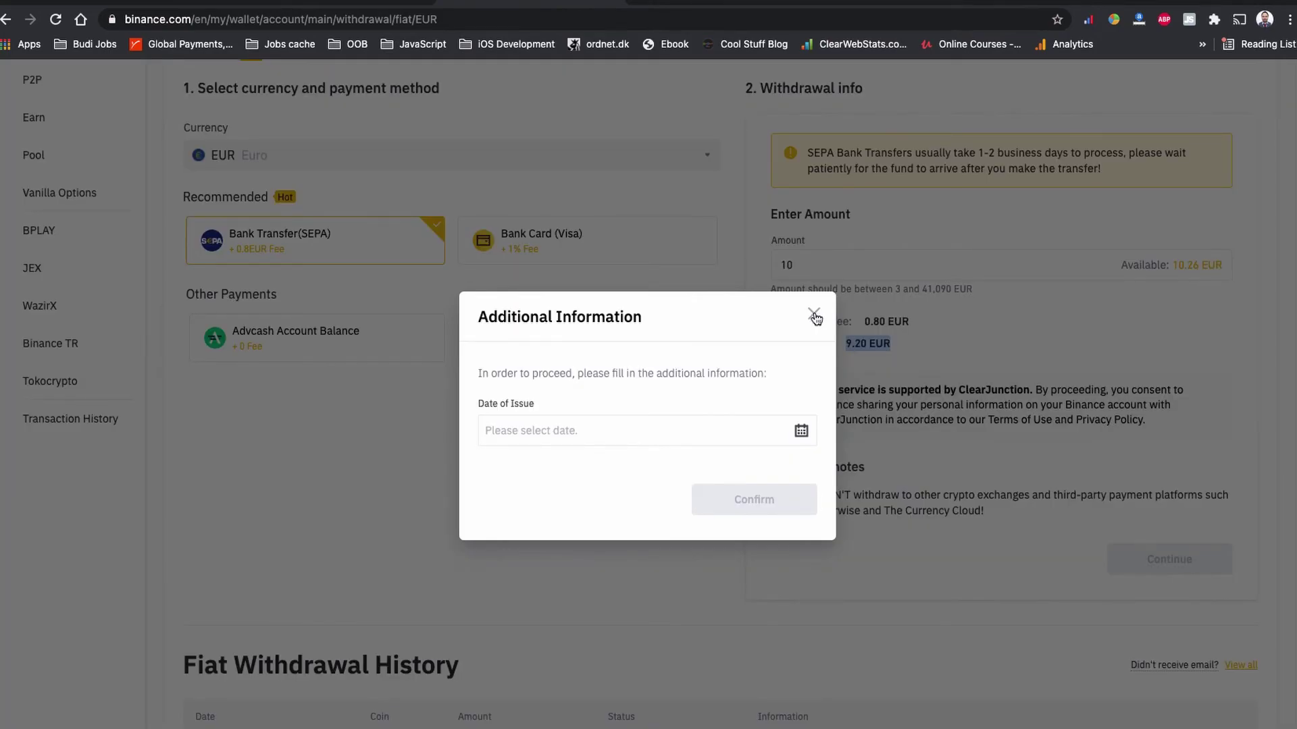
left_click(816, 318)
left_click_drag(809, 154, 1107, 173)
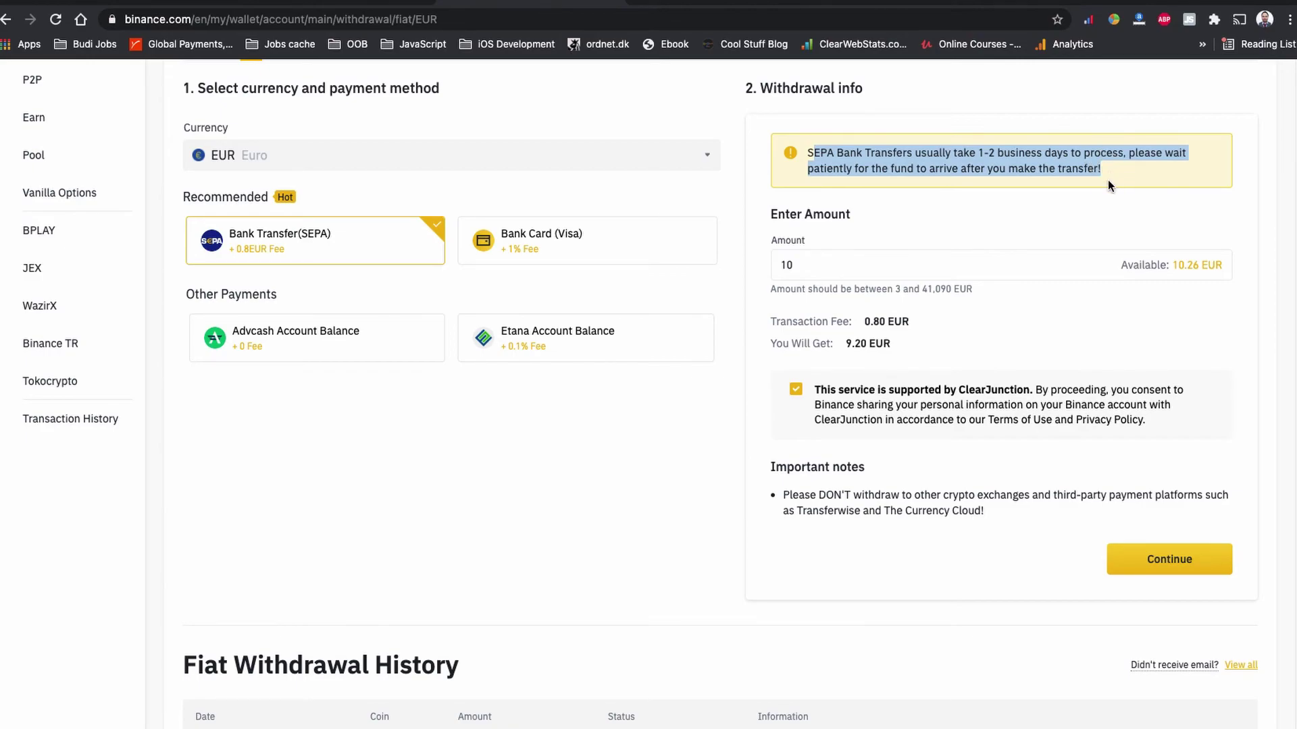
left_click(1184, 565)
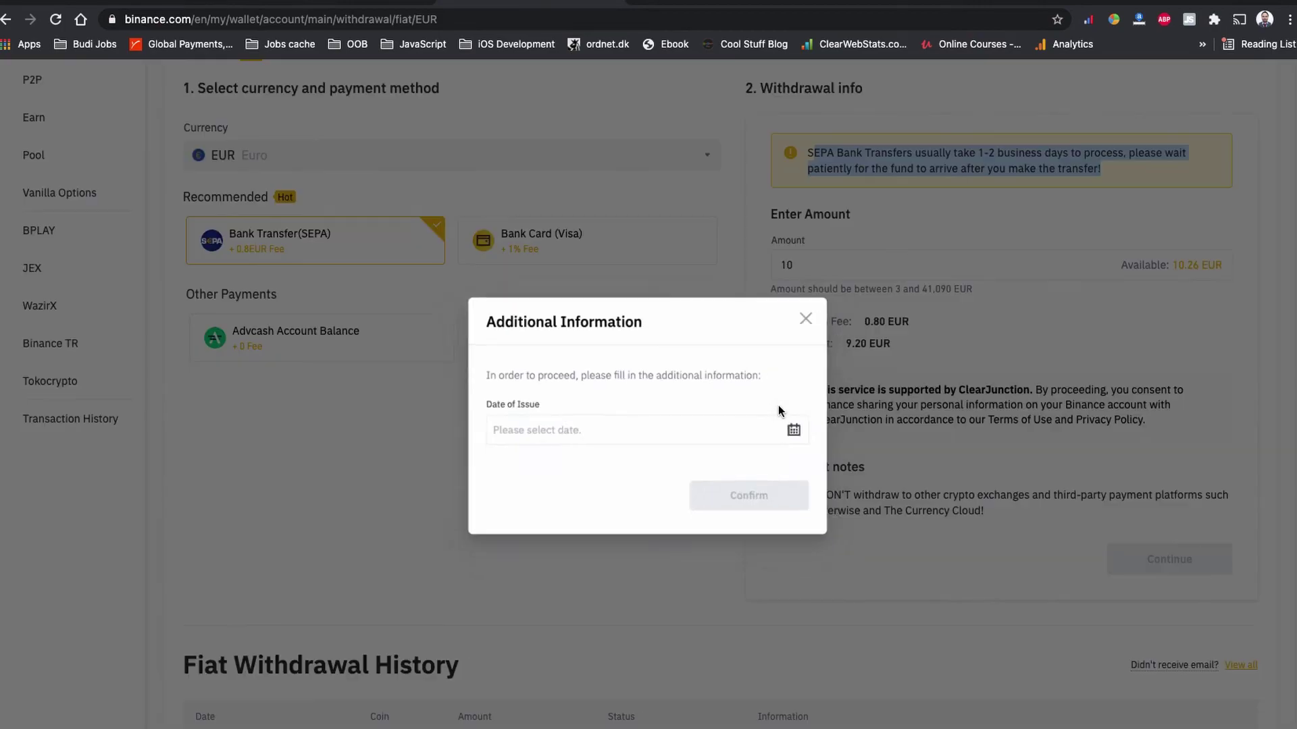
left_click(801, 433)
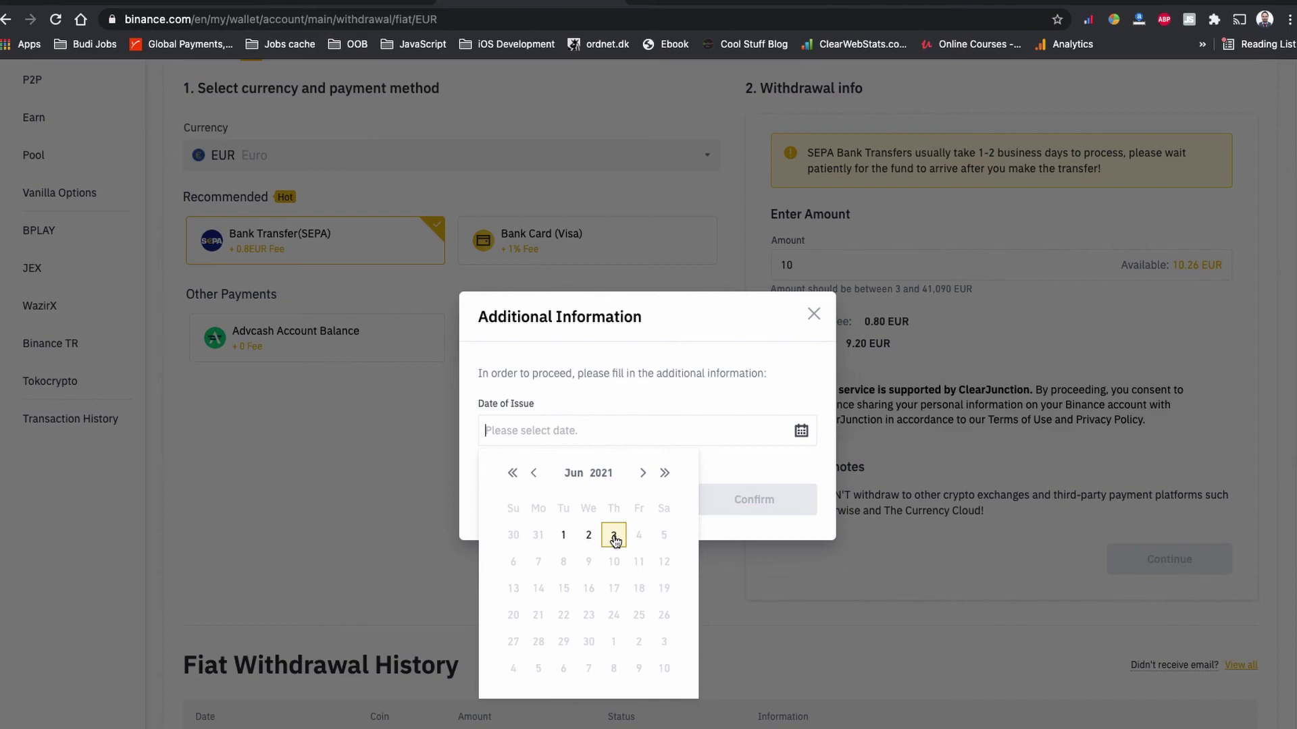
left_click(613, 537)
left_click(735, 506)
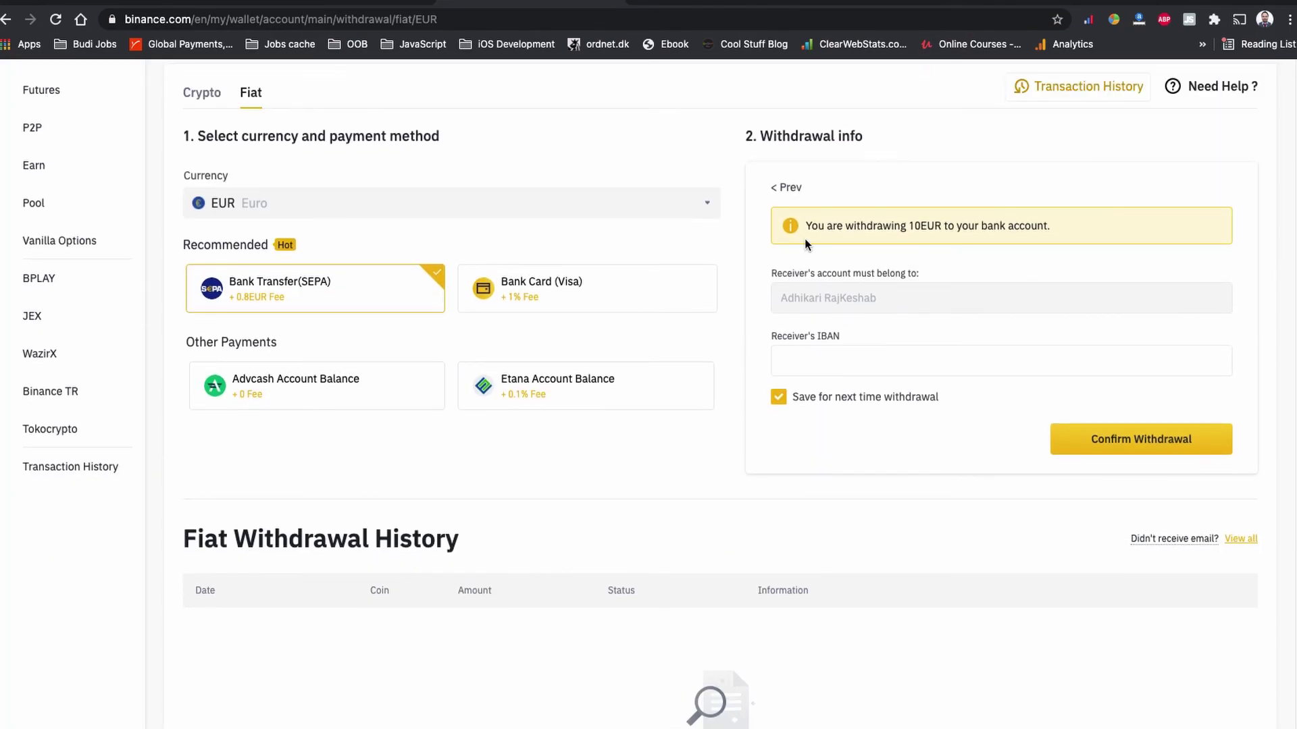
left_click_drag(806, 226, 1068, 238)
left_click(977, 359)
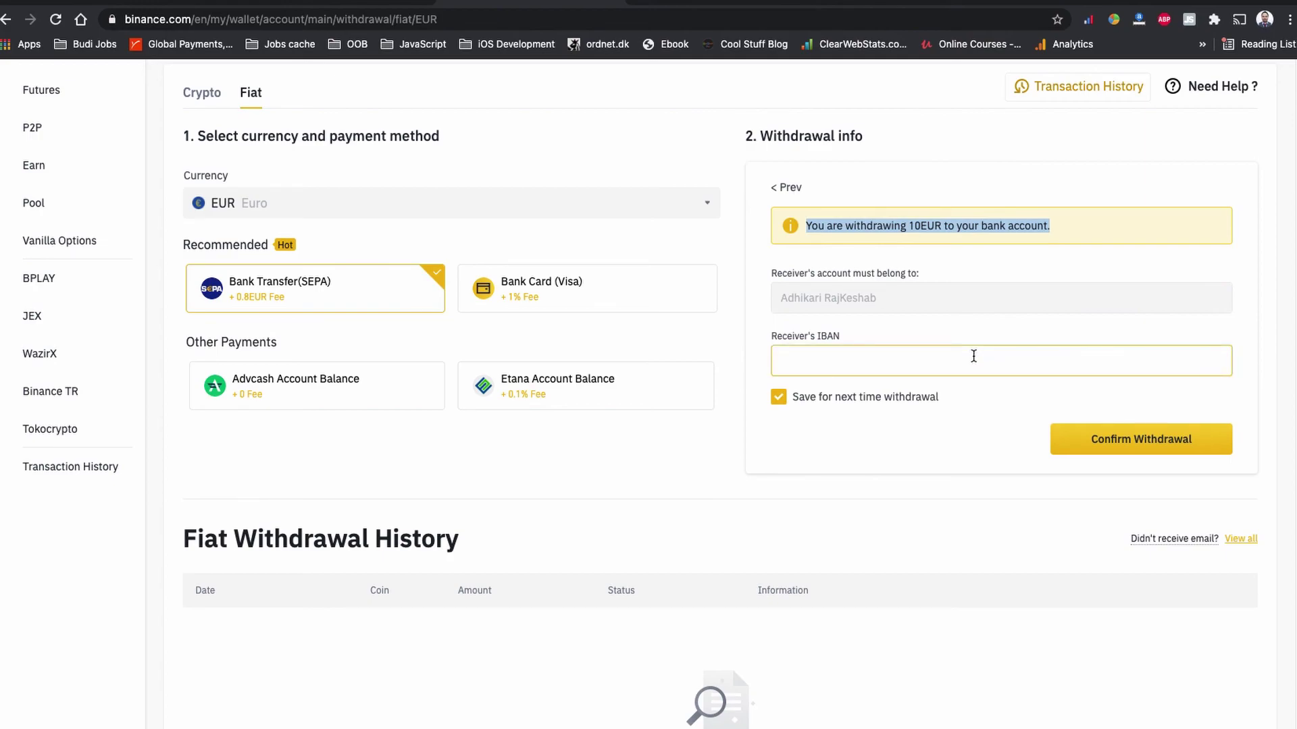
left_click(973, 356)
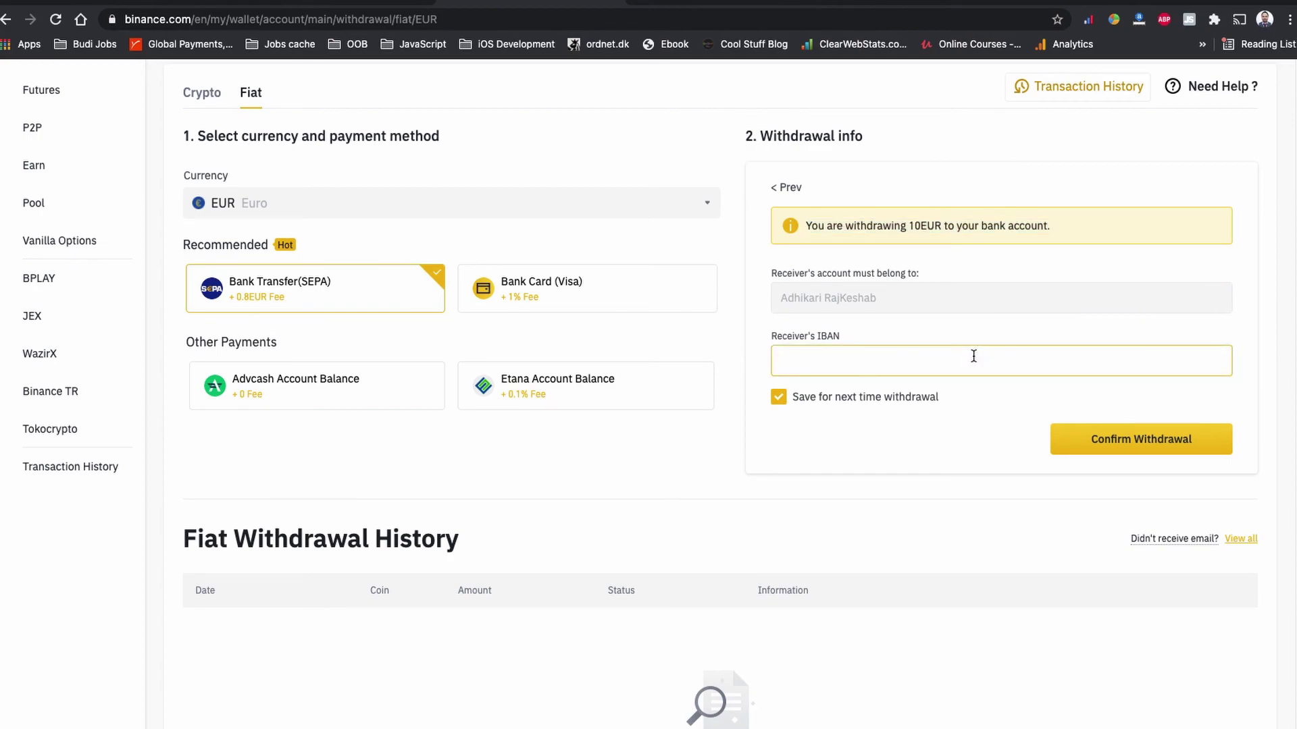
triple_click(861, 296)
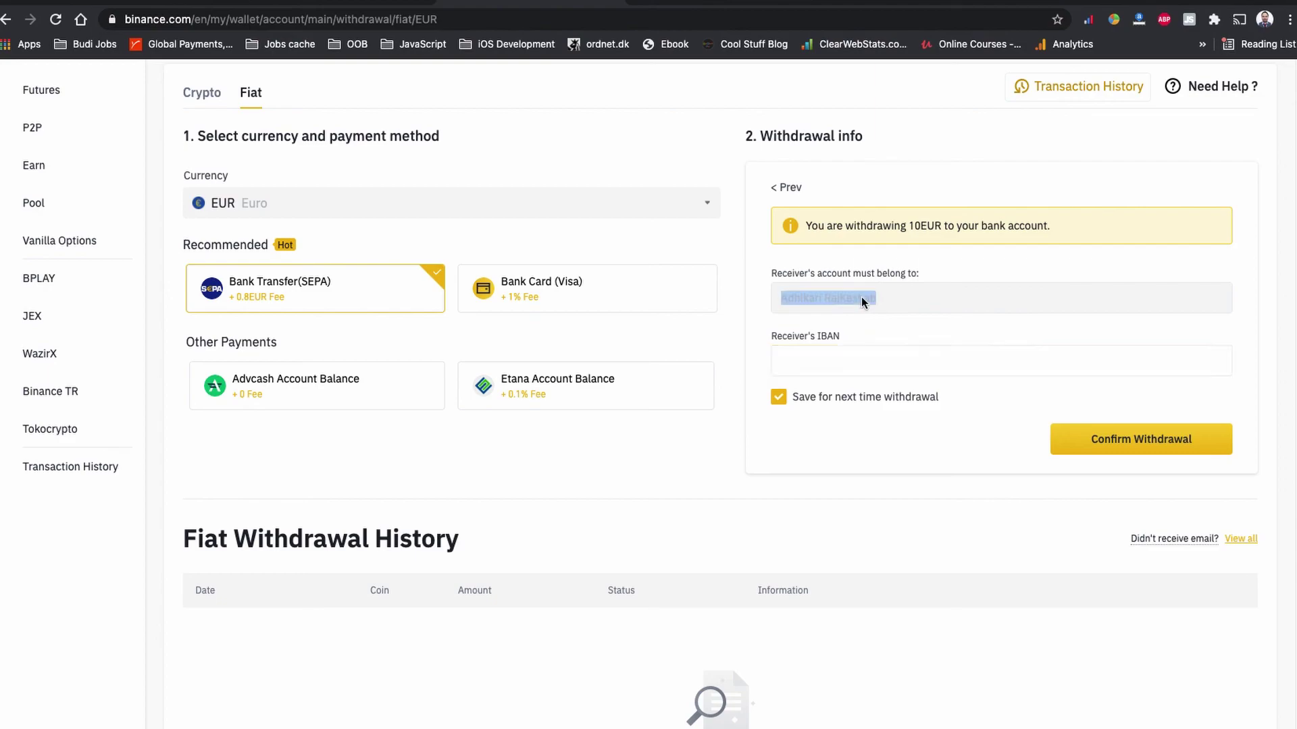
left_click(882, 367)
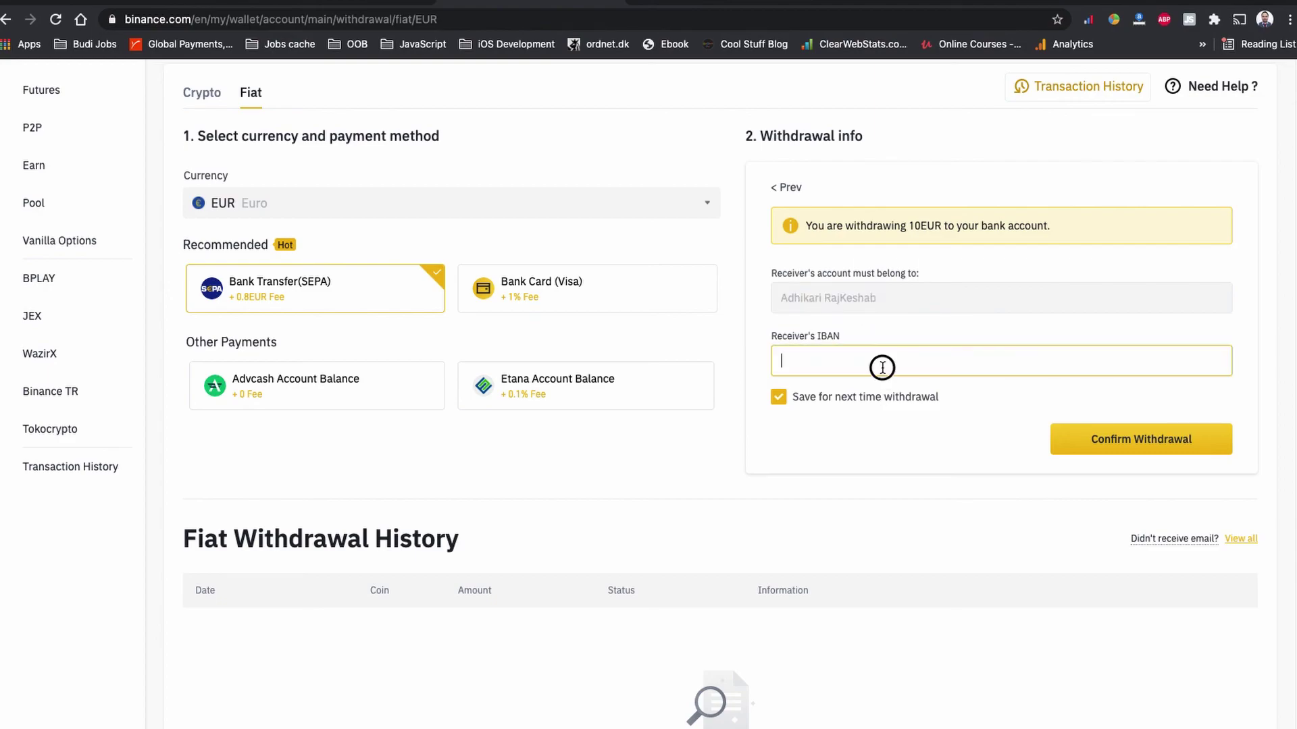